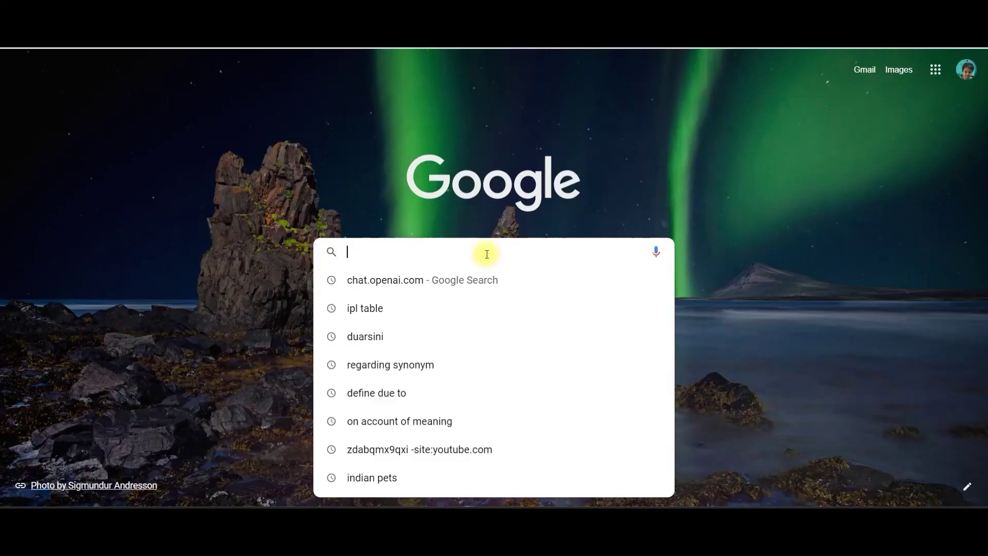
# Search DeepBrain AI, compare the Starter, Pro and Enterprise plan cards, then go to login
pyautogui.write('I')
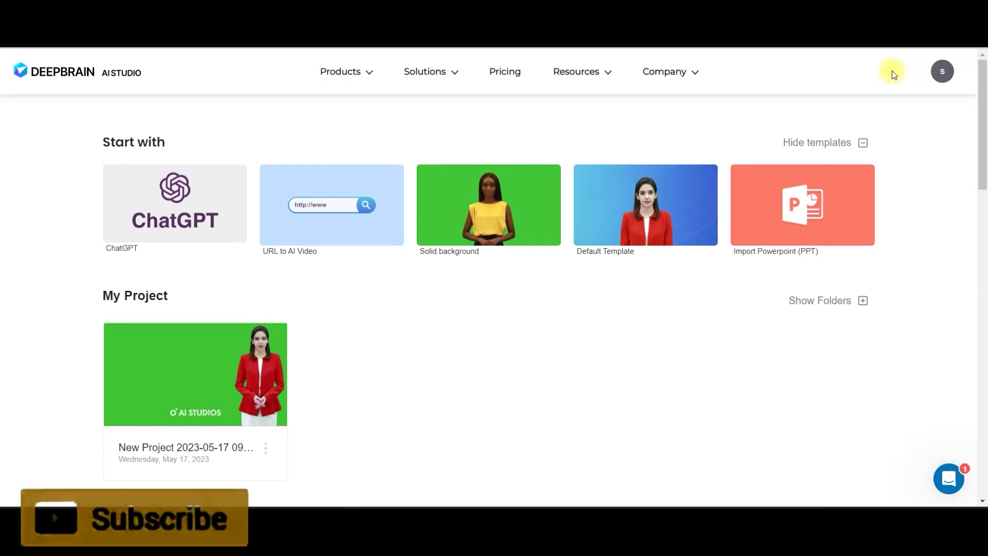
pyautogui.click(513, 76)
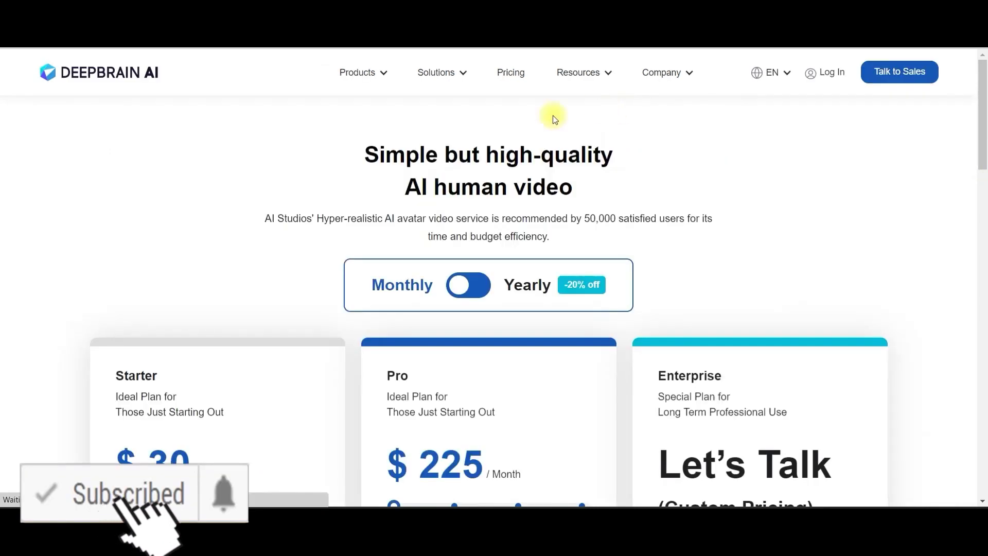
pyautogui.scroll(-2, 310, 410)
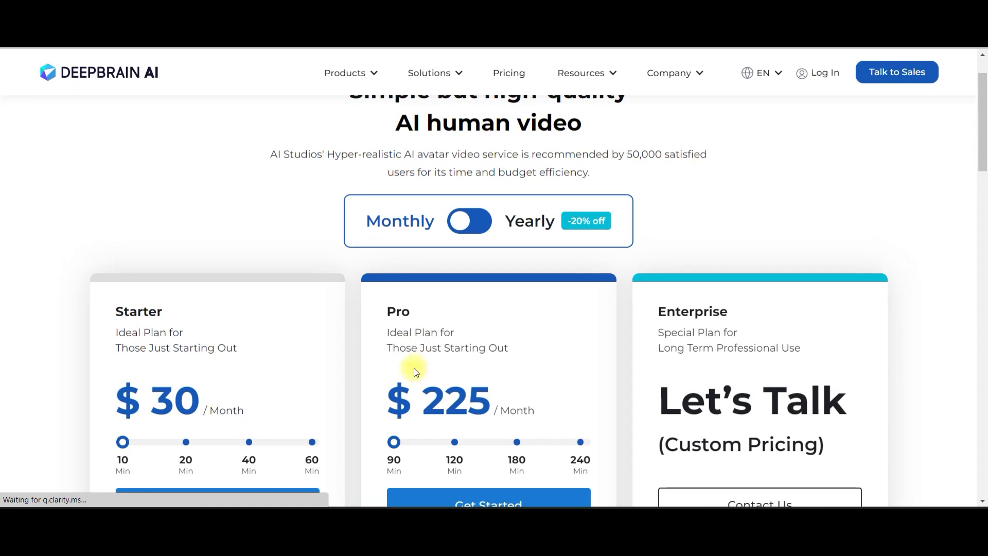
pyautogui.scroll(-6, 258, 375)
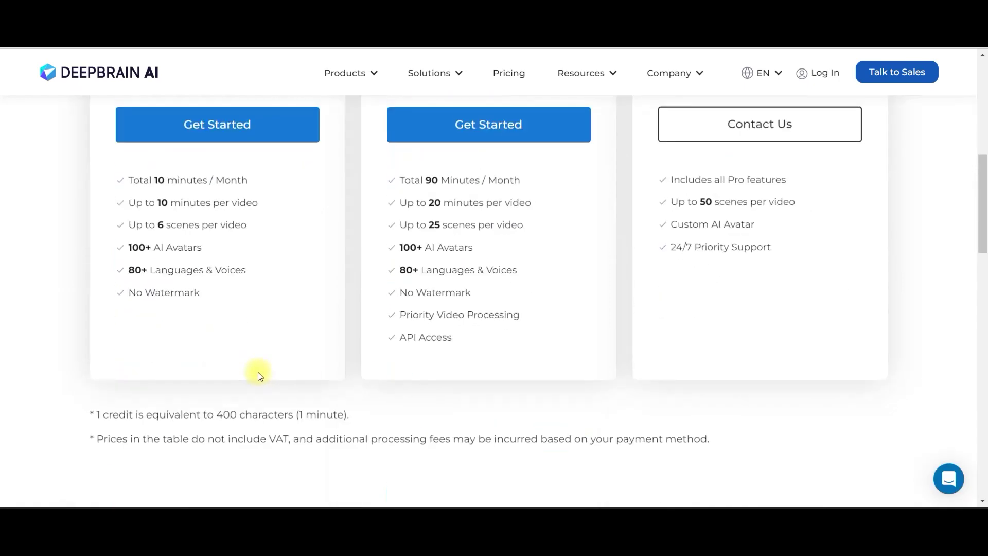
pyautogui.scroll(7, 258, 370)
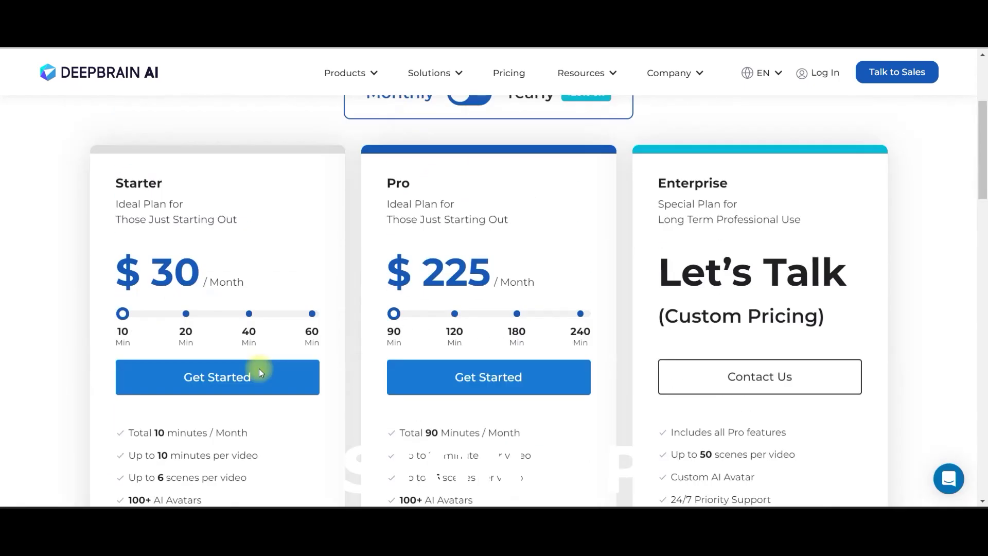
pyautogui.click(821, 75)
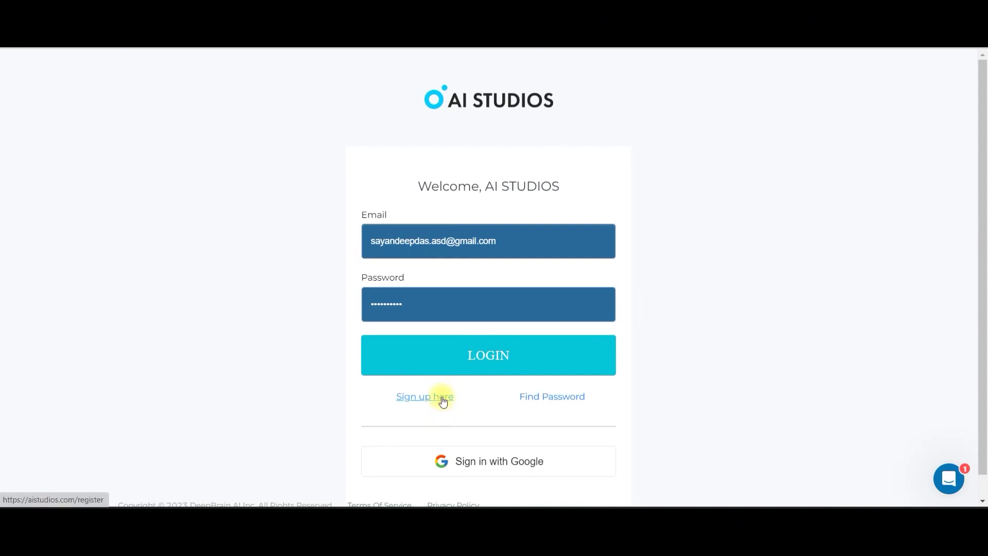
# Sign up with an e-mail and password, accept the terms, and save the login in Chrome
pyautogui.click(442, 400)
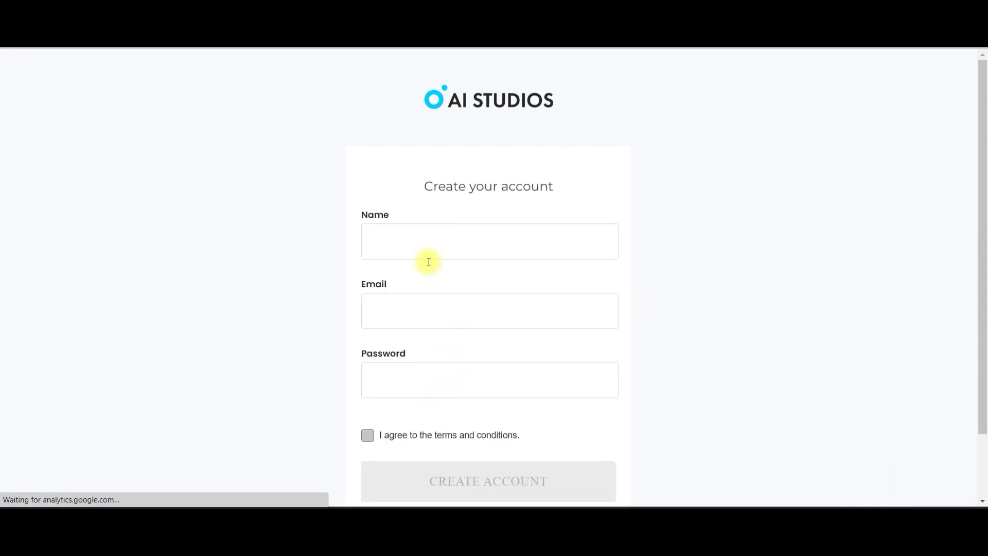
pyautogui.click(421, 312)
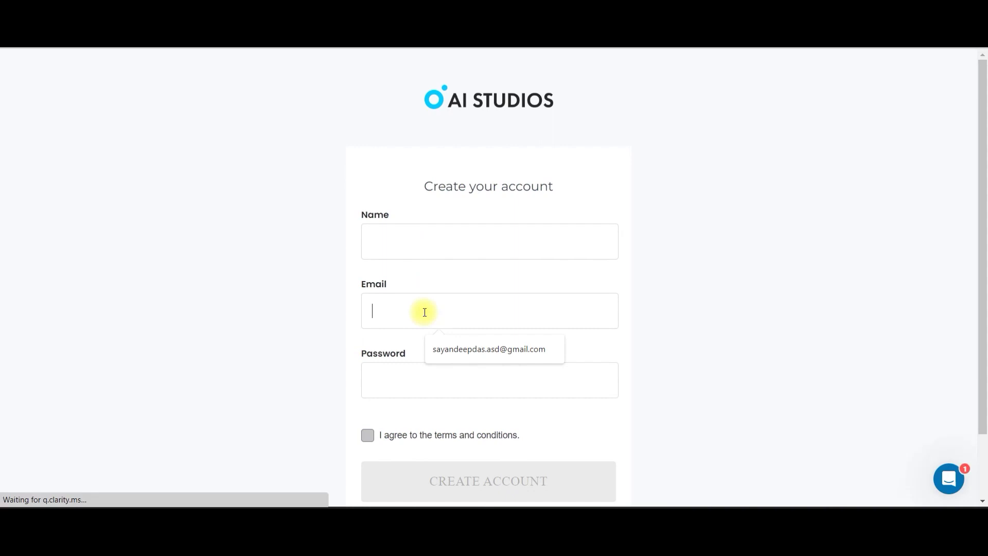
pyautogui.click(445, 378)
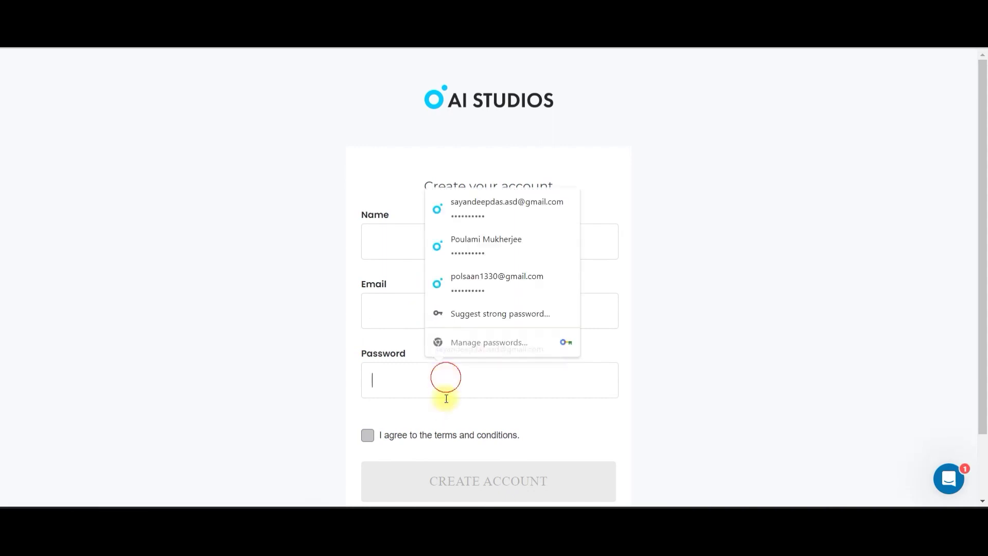
pyautogui.click(365, 435)
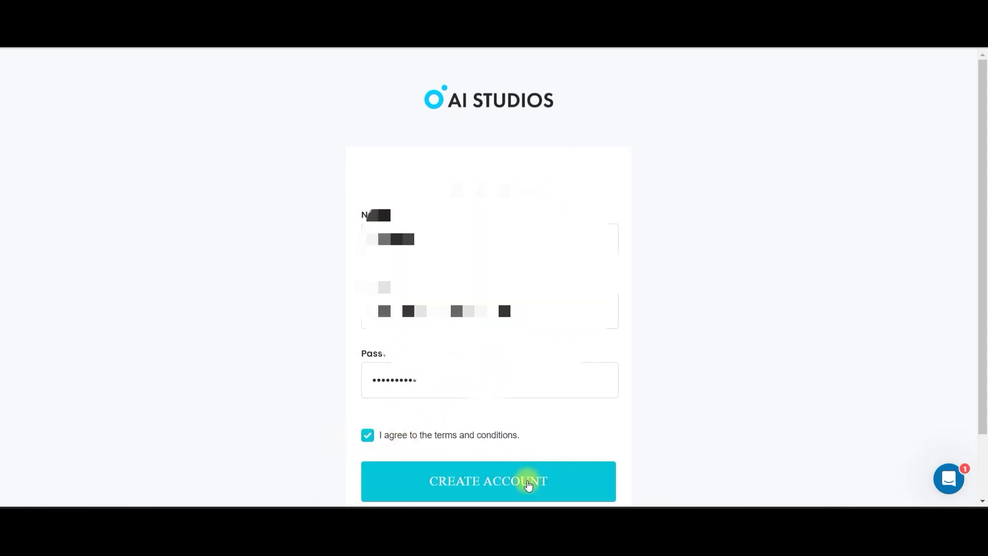
pyautogui.click(529, 484)
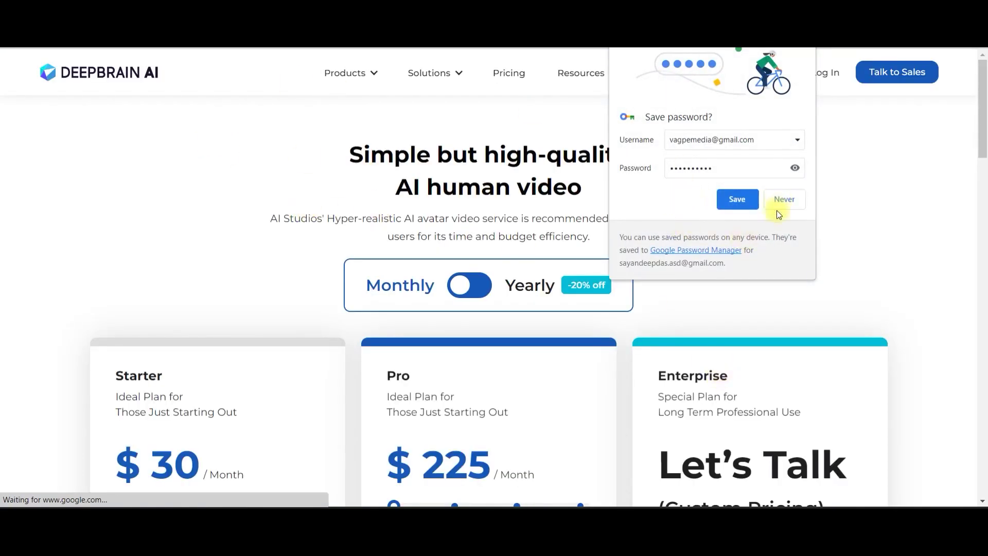
pyautogui.click(740, 198)
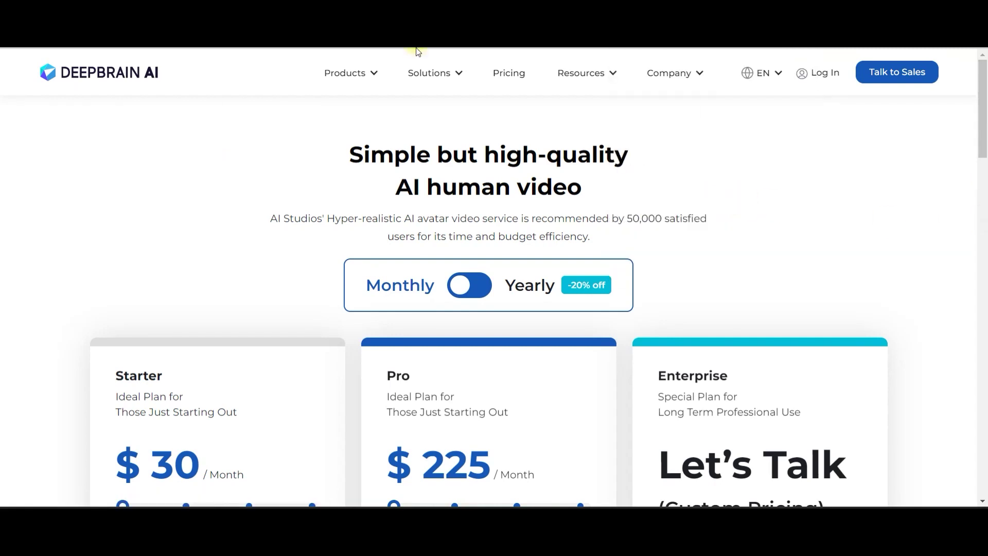
pyautogui.moveTo(354, 77)
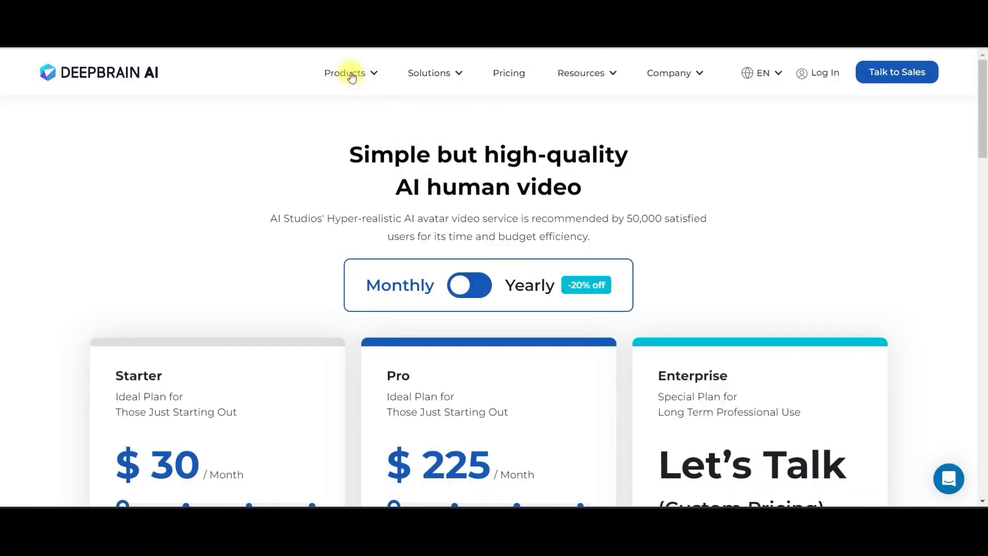
# From the homepage, start a free AI video, skip the ChatGPT dialog and pick the Solid background template
pyautogui.click(77, 72)
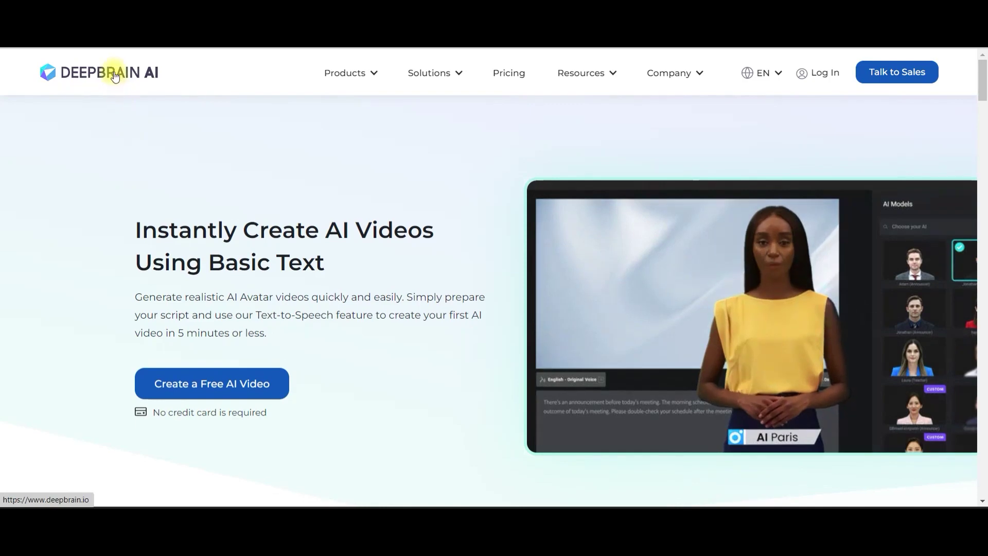
pyautogui.click(224, 391)
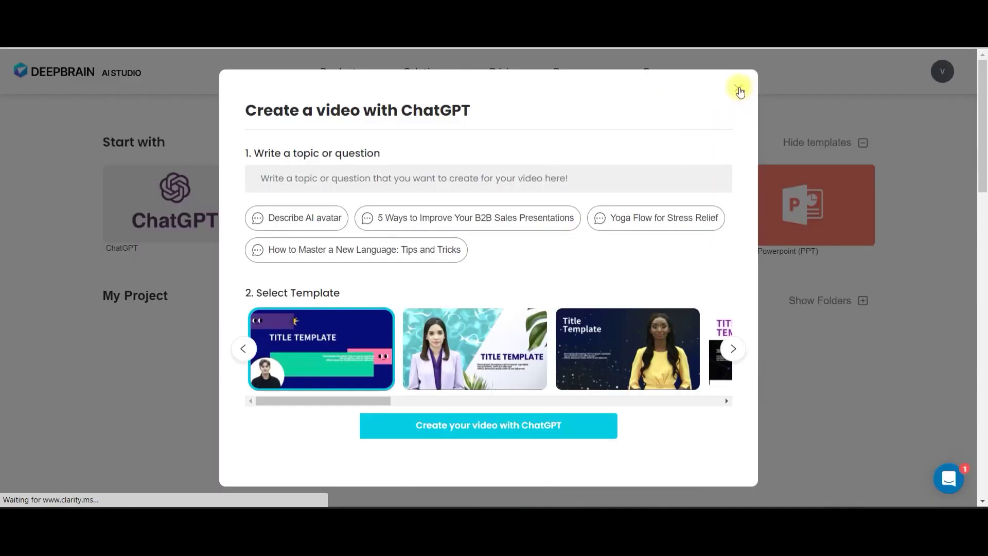
pyautogui.click(739, 89)
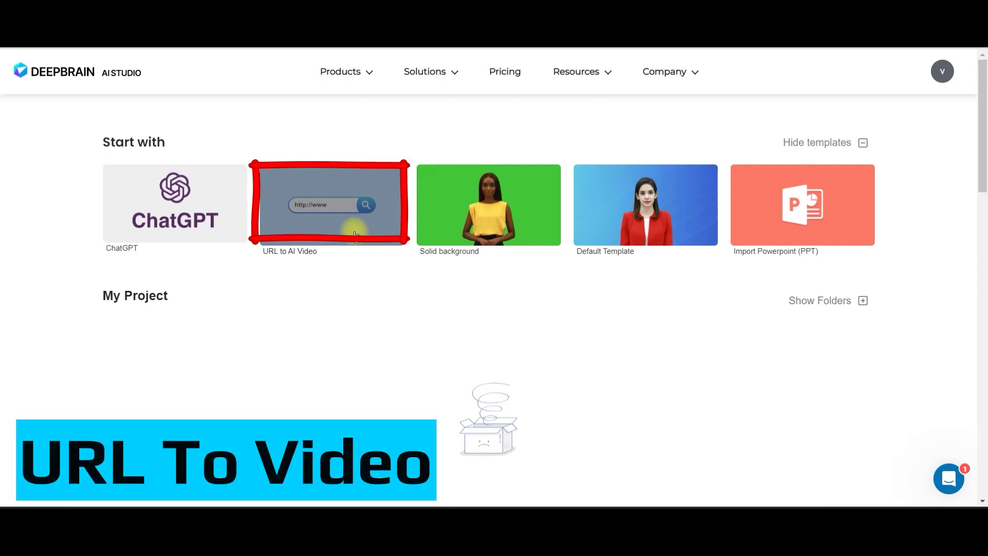
pyautogui.click(355, 223)
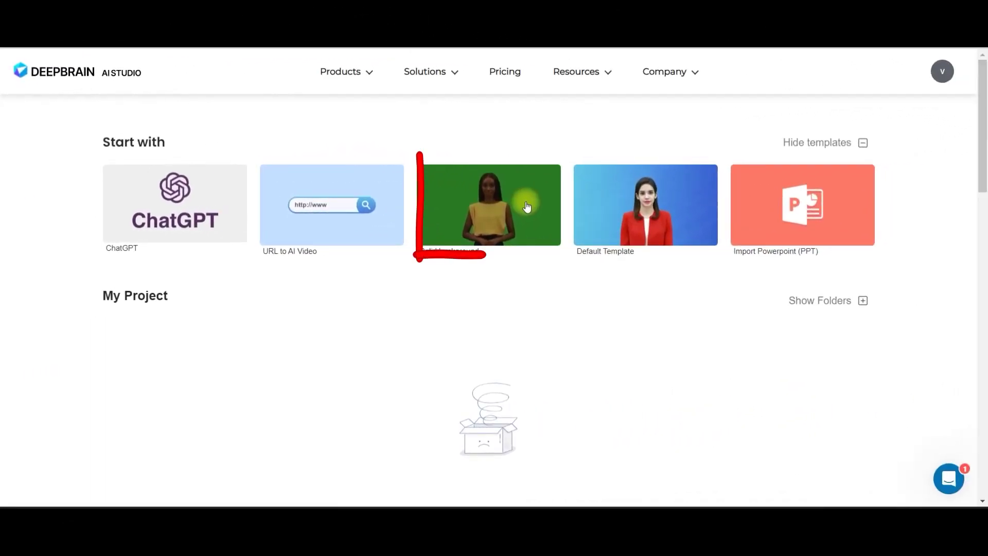
pyautogui.click(571, 206)
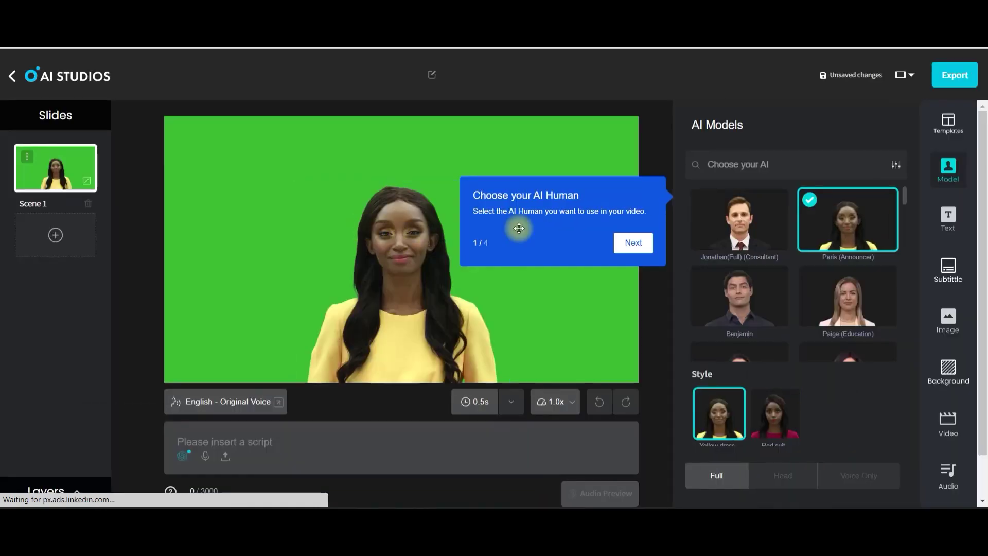
# Step through and finish the editor's onboarding tour
pyautogui.click(634, 242)
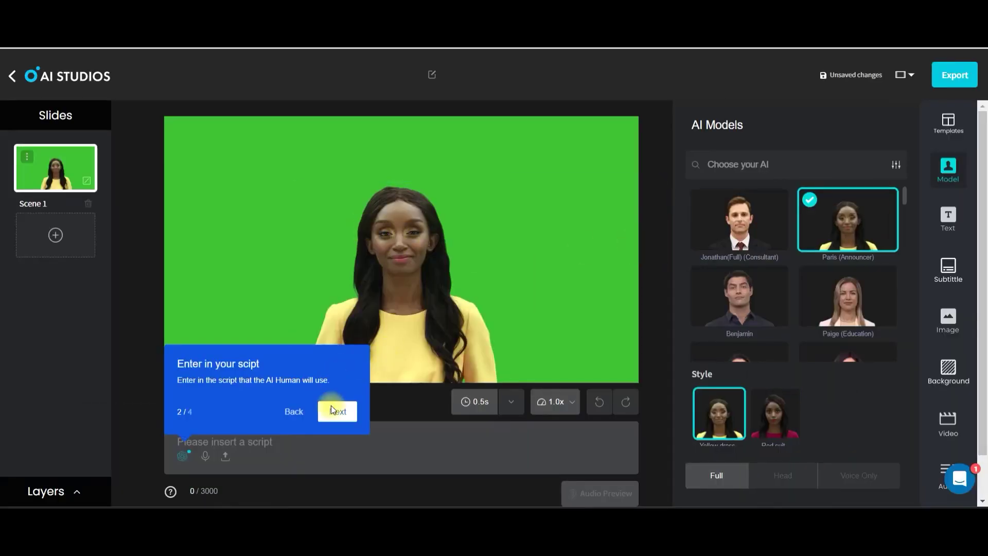
pyautogui.click(335, 409)
pyautogui.click(754, 437)
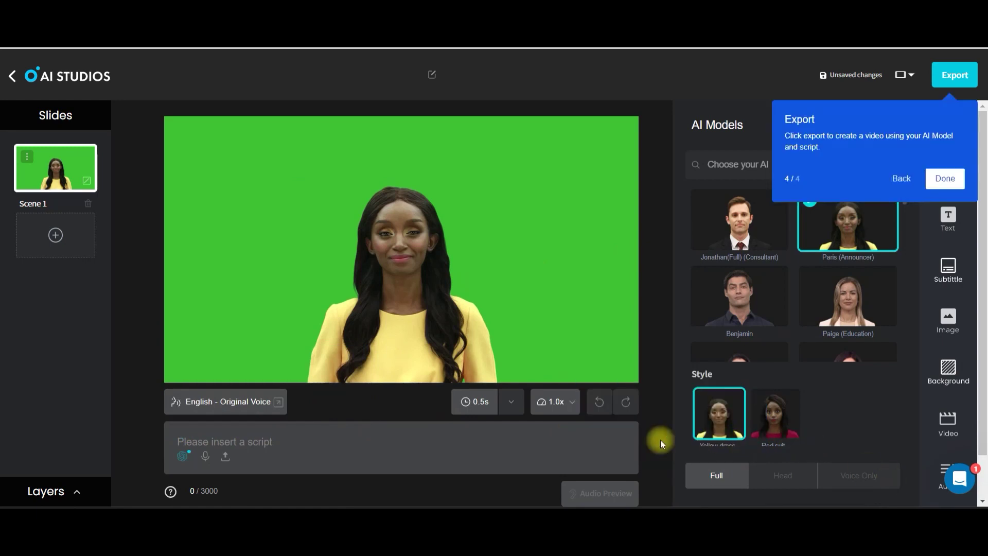
pyautogui.click(939, 183)
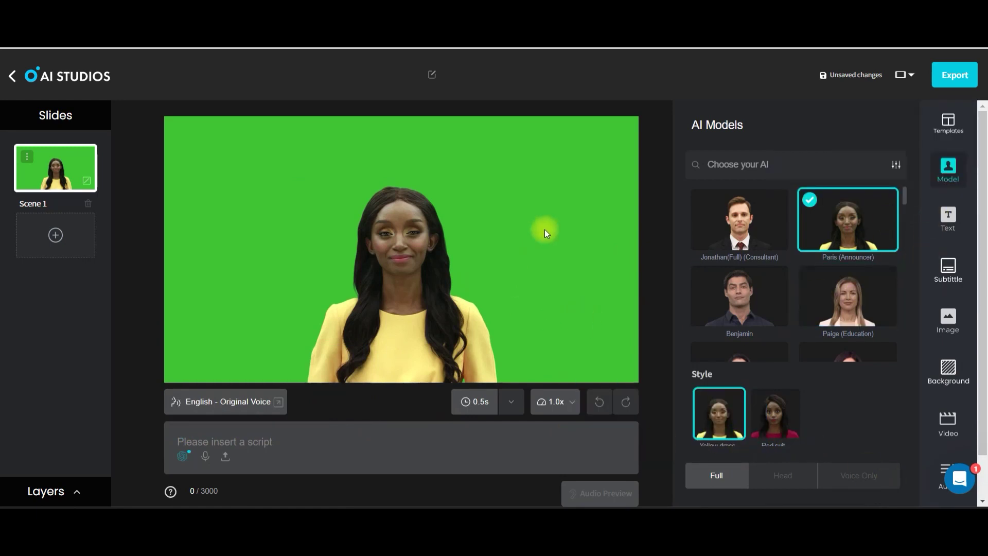
# Shrink the avatar to 62% and place it at the right of the green scene
pyautogui.click(464, 340)
pyautogui.moveTo(442, 315); pyautogui.dragTo(402, 267)
pyautogui.click(498, 126)
pyautogui.click(435, 151)
pyautogui.moveTo(500, 128); pyautogui.dragTo(406, 277)
pyautogui.moveTo(368, 355); pyautogui.dragTo(574, 203)
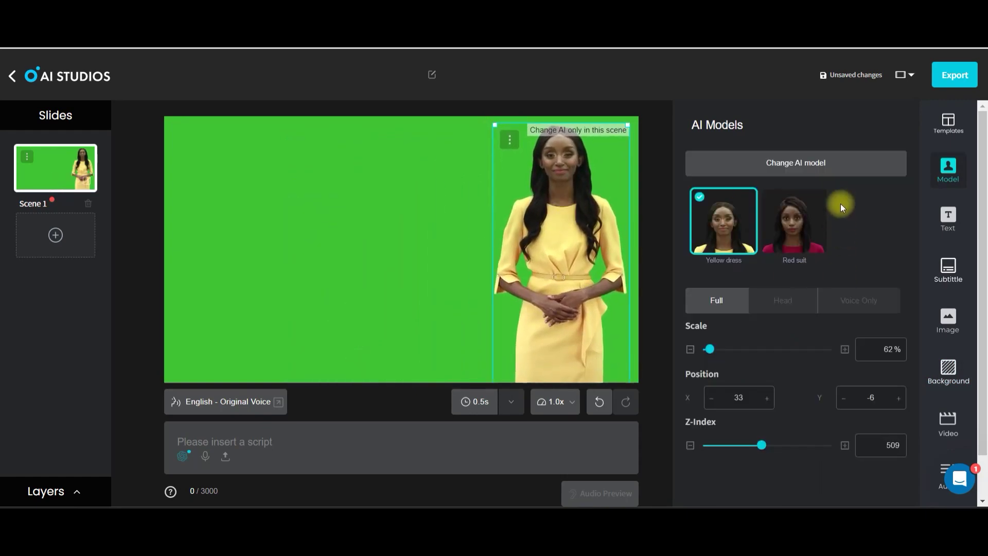
# Try Mia, Ruby, Olivia, Amy and Kate in the AI Models grid, settling on Mira
pyautogui.click(949, 179)
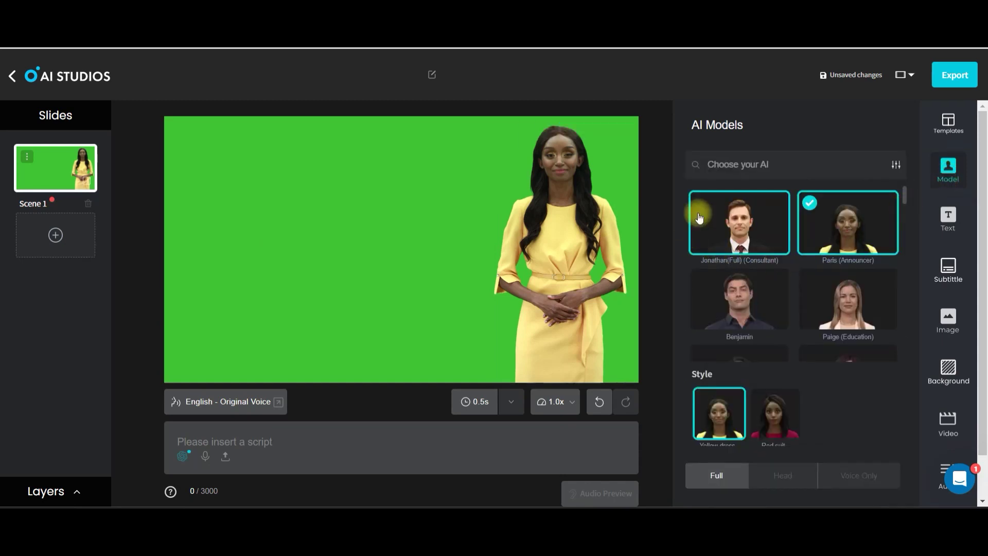
pyautogui.scroll(-2, 786, 255)
pyautogui.click(849, 249)
pyautogui.scroll(-3, 791, 287)
pyautogui.click(847, 214)
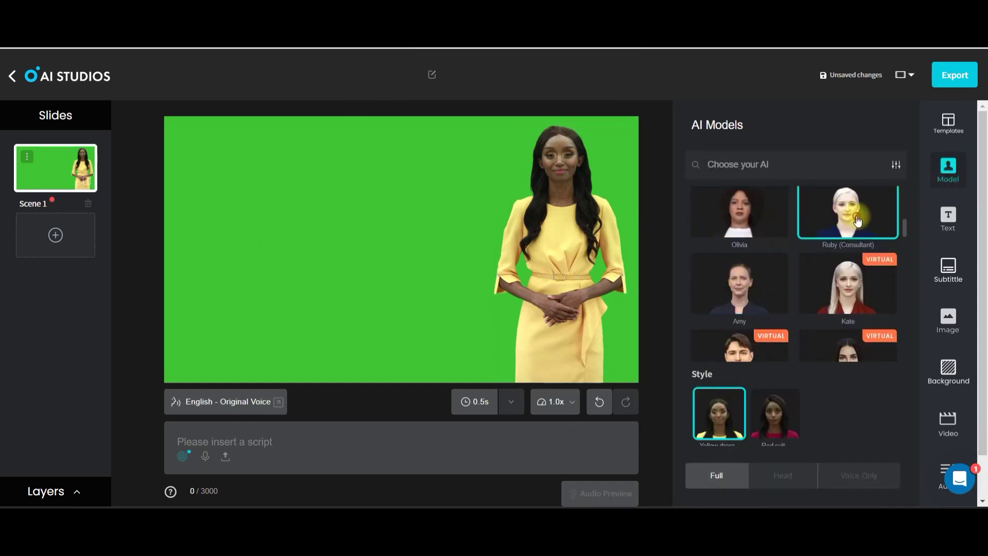
pyautogui.click(730, 227)
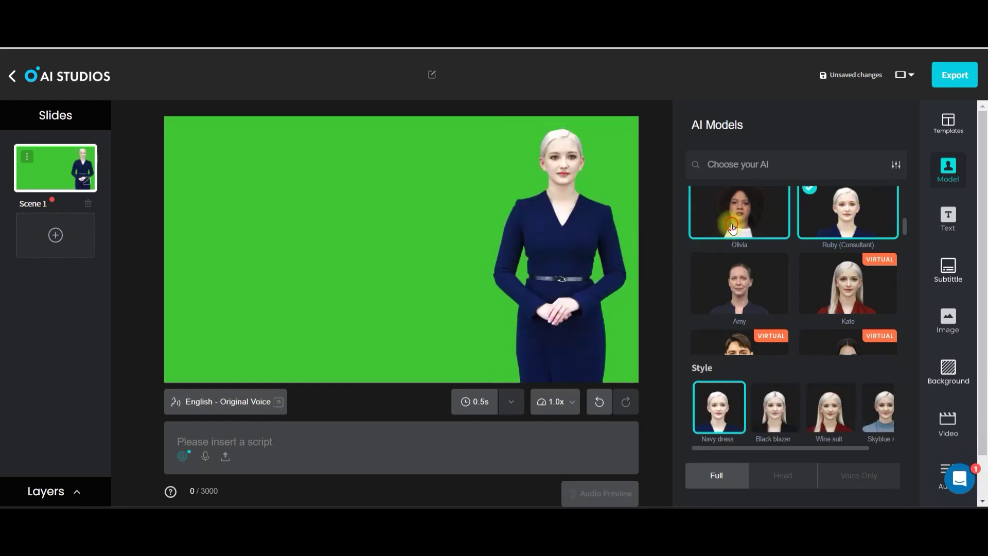
pyautogui.click(765, 297)
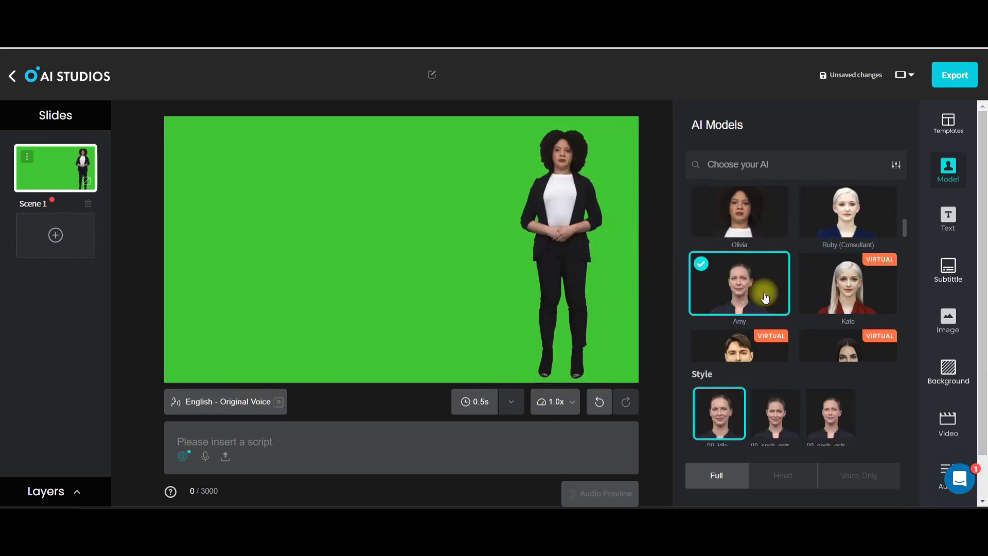
pyautogui.click(865, 303)
pyautogui.click(850, 369)
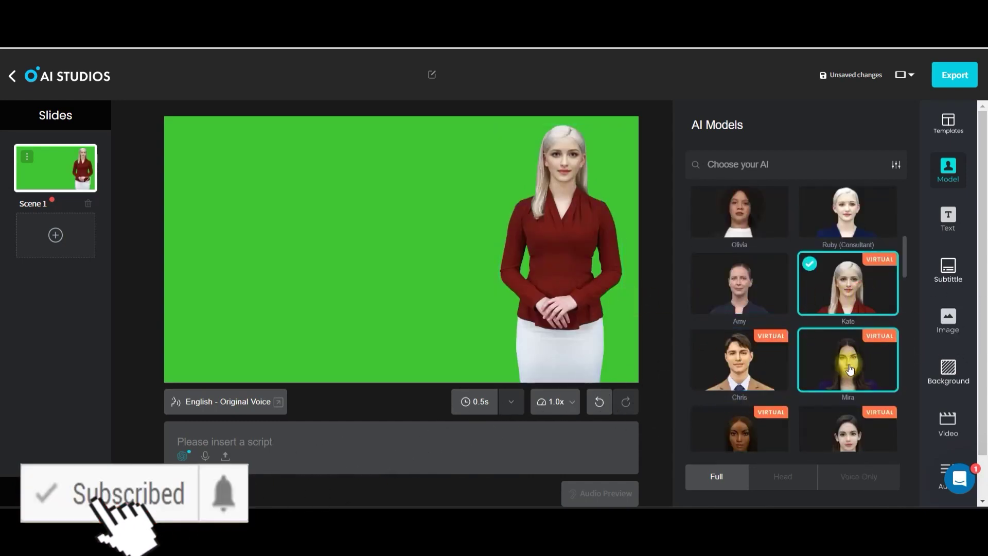
pyautogui.click(567, 316)
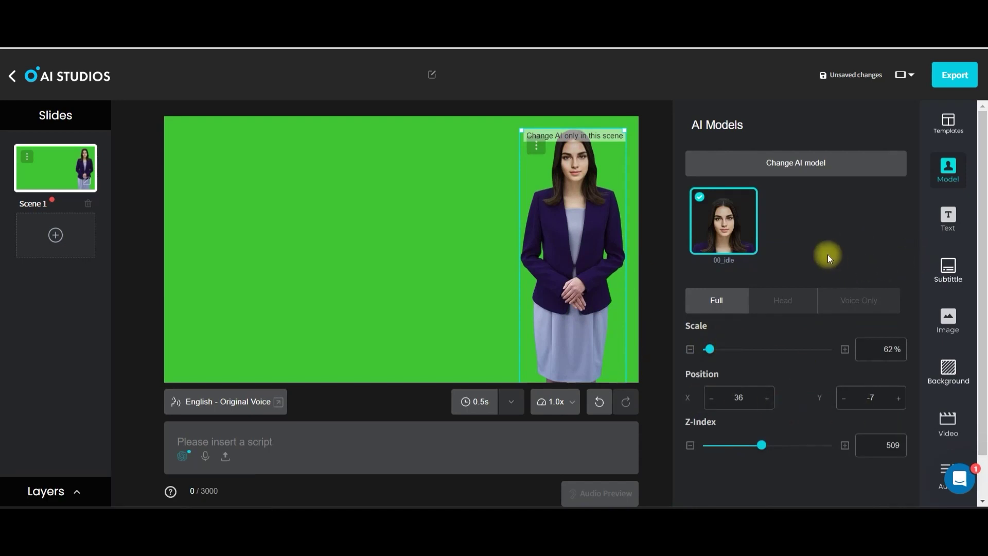
pyautogui.click(948, 219)
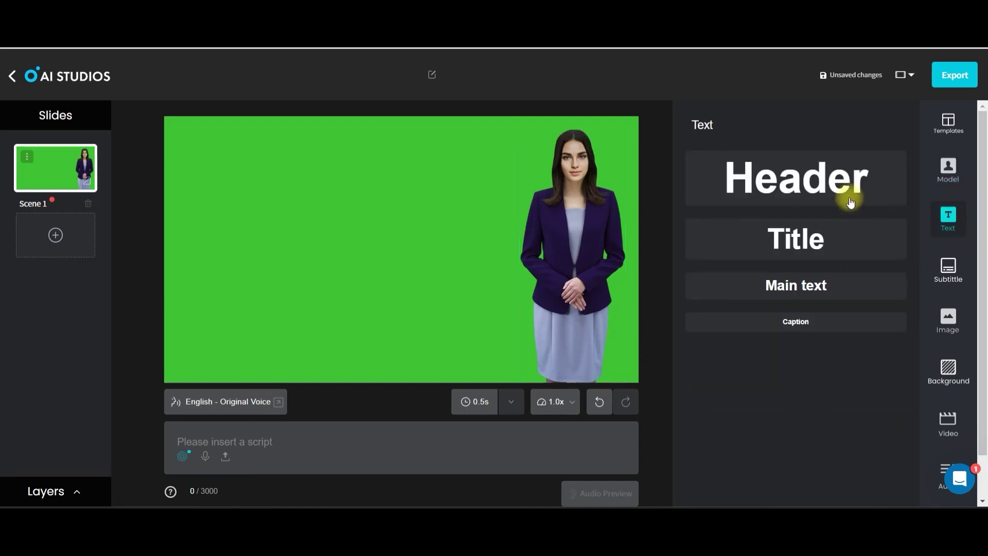
# Add a Header text box at the upper left reading 'Mountains of Canada'
pyautogui.click(948, 219)
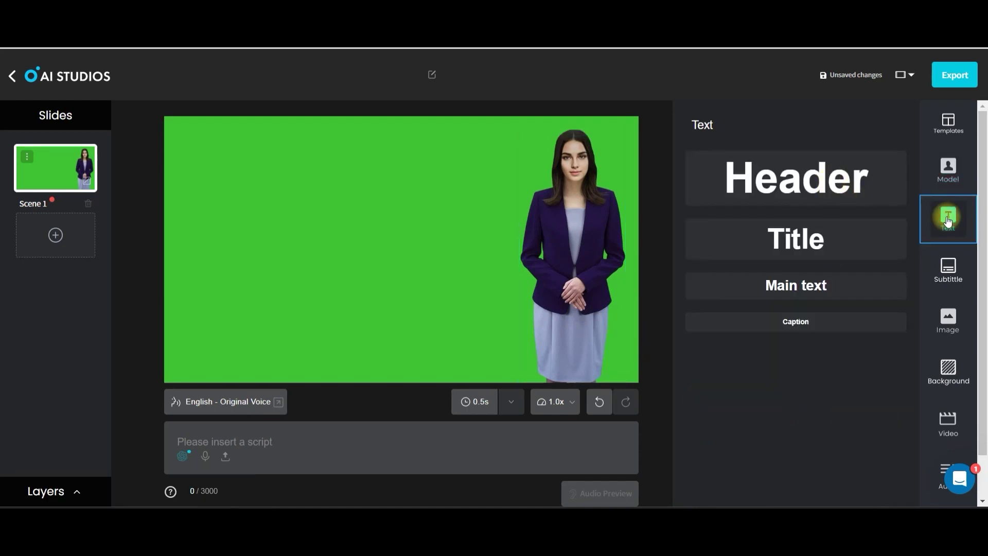
pyautogui.click(840, 184)
pyautogui.moveTo(459, 236); pyautogui.dragTo(346, 173)
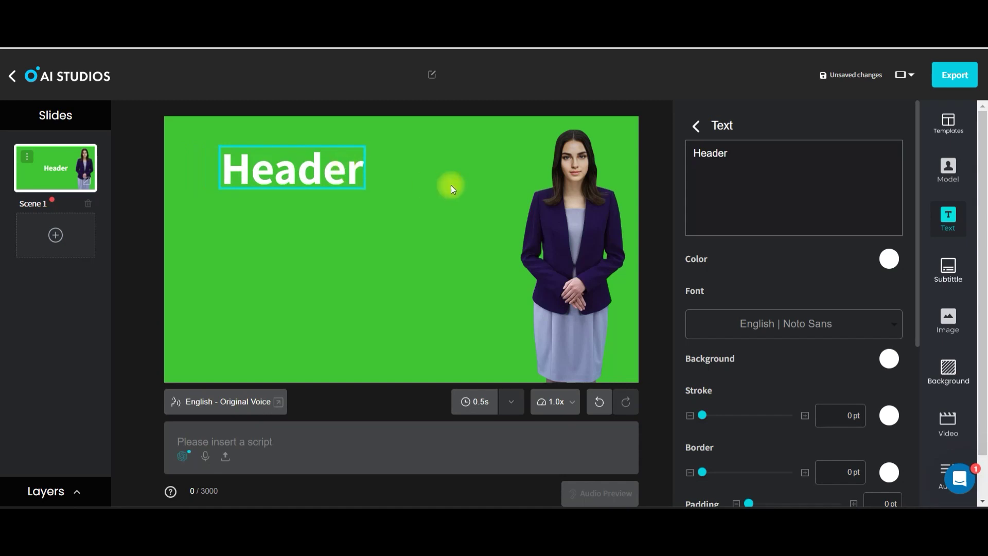
pyautogui.doubleClick(777, 155)
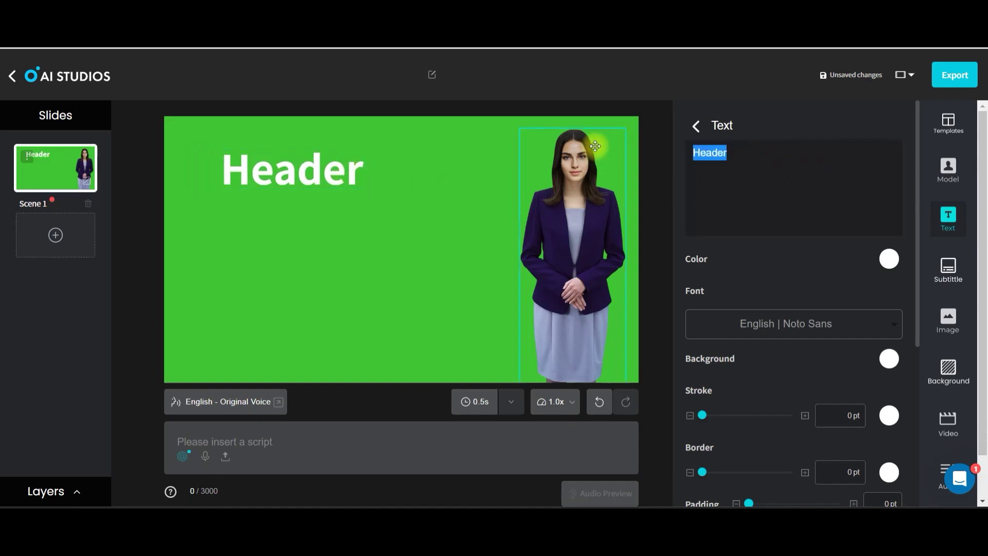
pyautogui.write('Mountains of Canada')
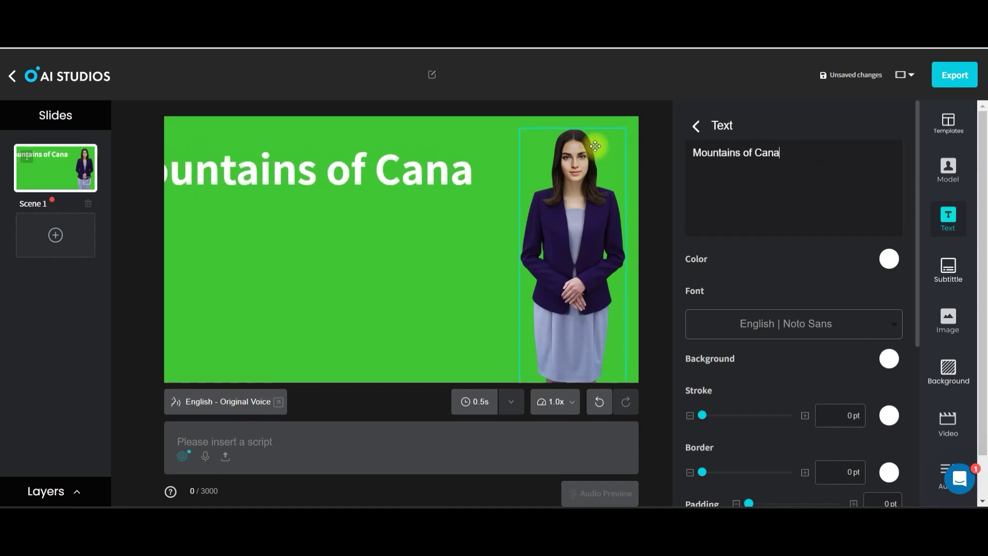
# Color the title near-black #050505 and set its font to AbrilFatface-Regular
pyautogui.click(889, 261)
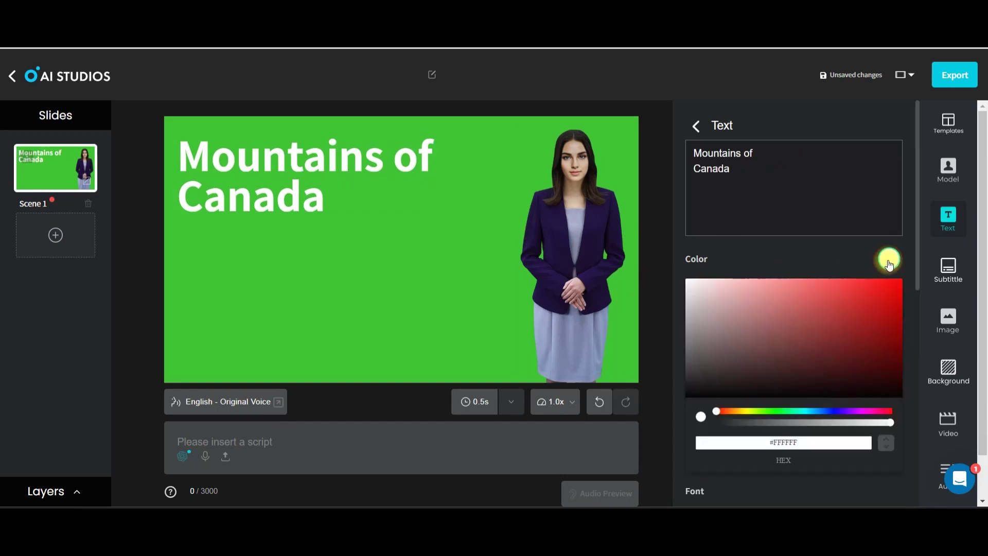
pyautogui.moveTo(704, 379); pyautogui.dragTo(689, 396)
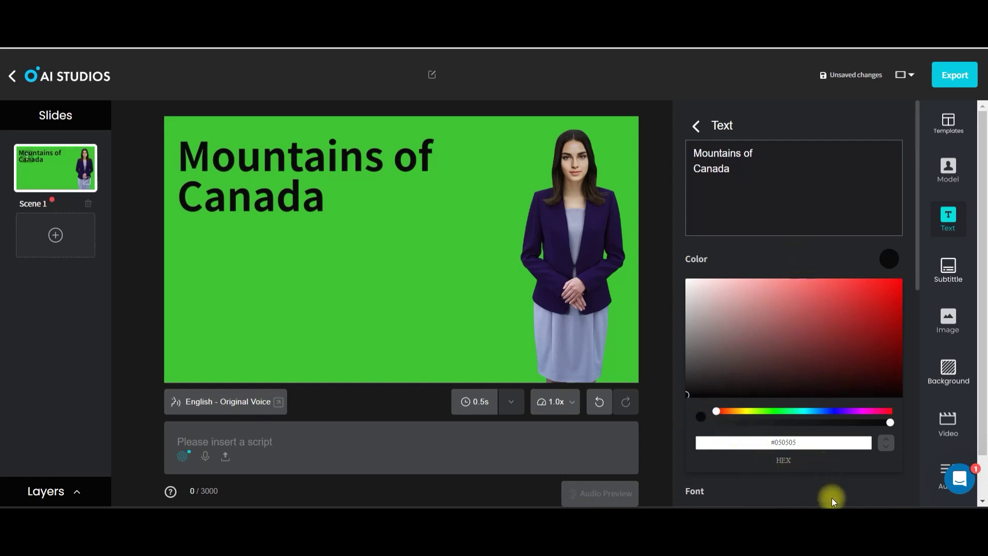
pyautogui.moveTo(913, 272); pyautogui.dragTo(915, 366)
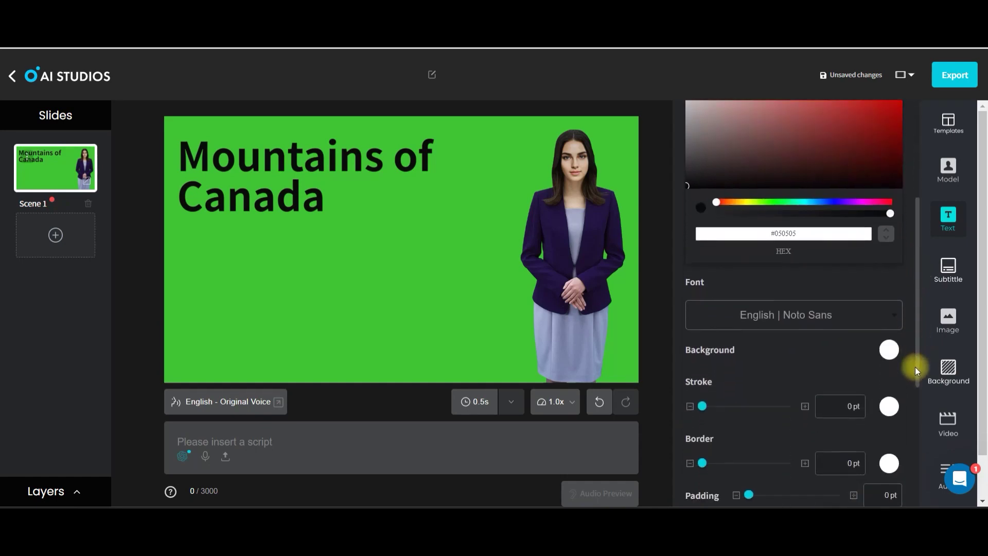
pyautogui.click(804, 320)
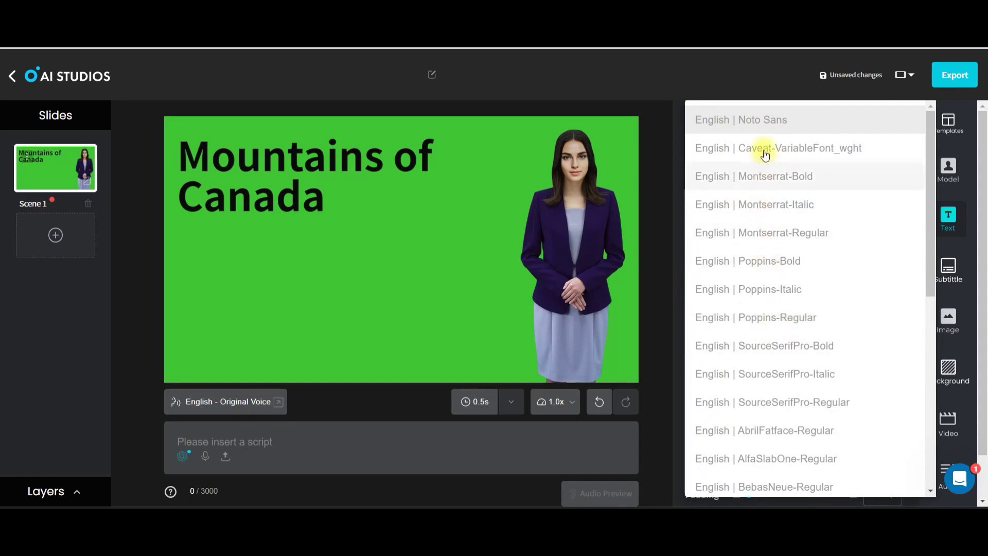
pyautogui.click(780, 263)
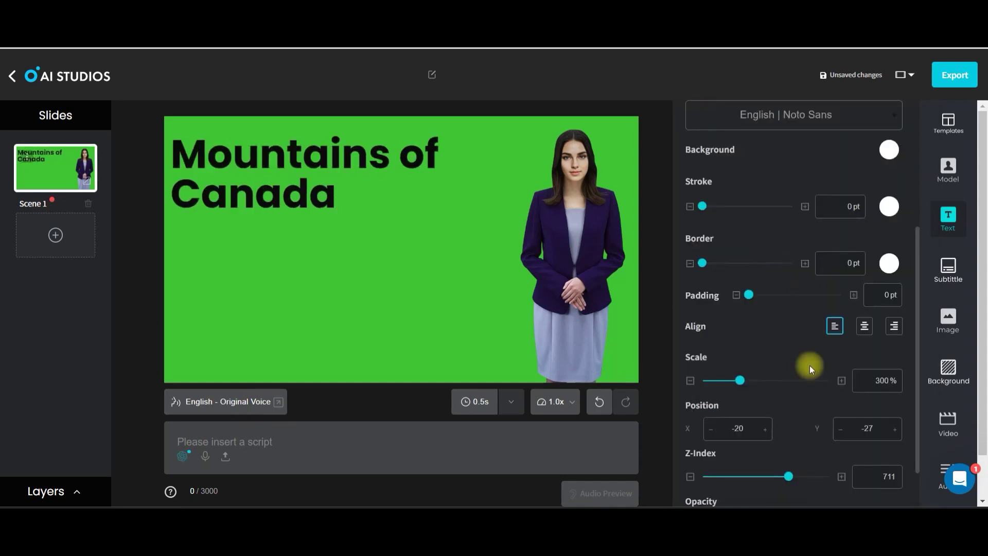
pyautogui.click(844, 119)
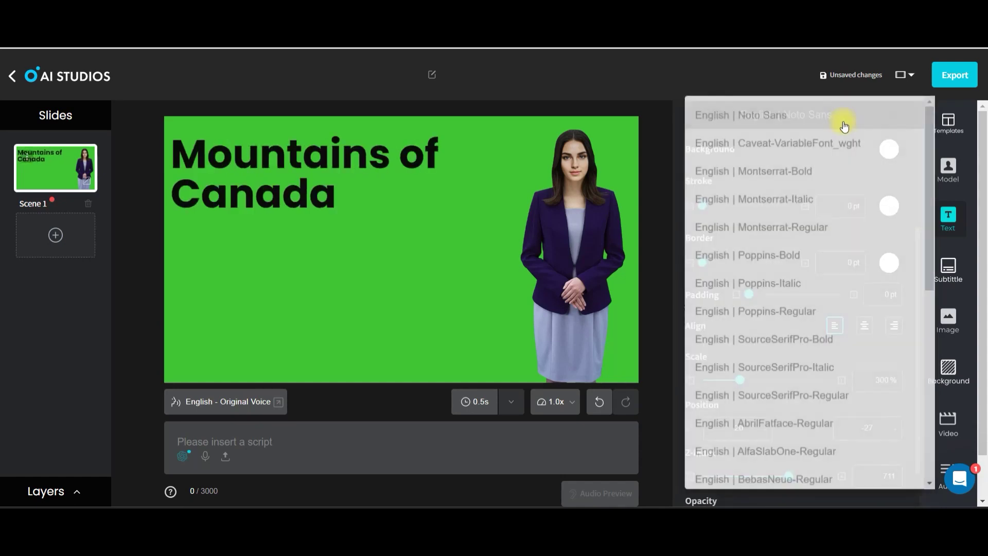
pyautogui.click(823, 376)
# Give the title a 5 pt red outline stroke
pyautogui.click(702, 207)
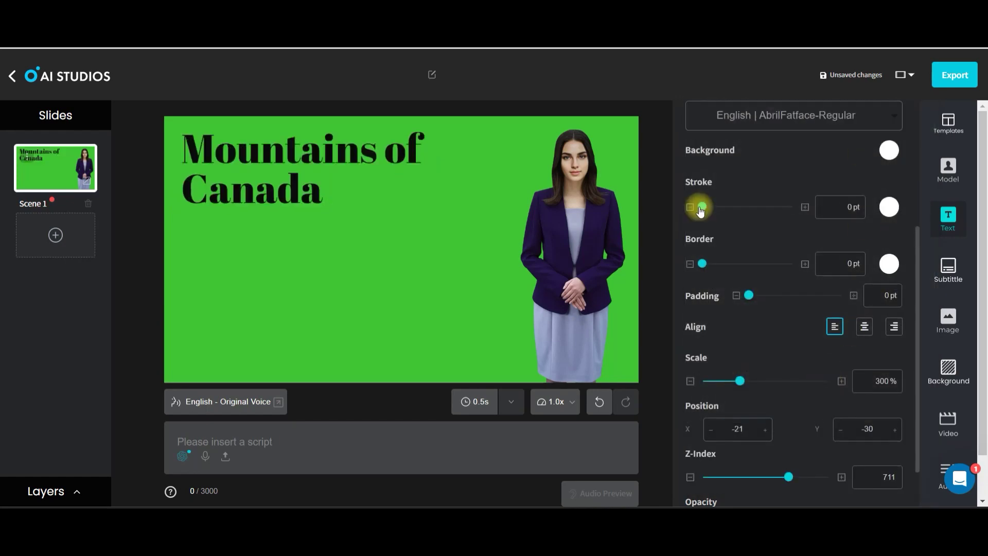
pyautogui.moveTo(703, 210); pyautogui.dragTo(732, 221)
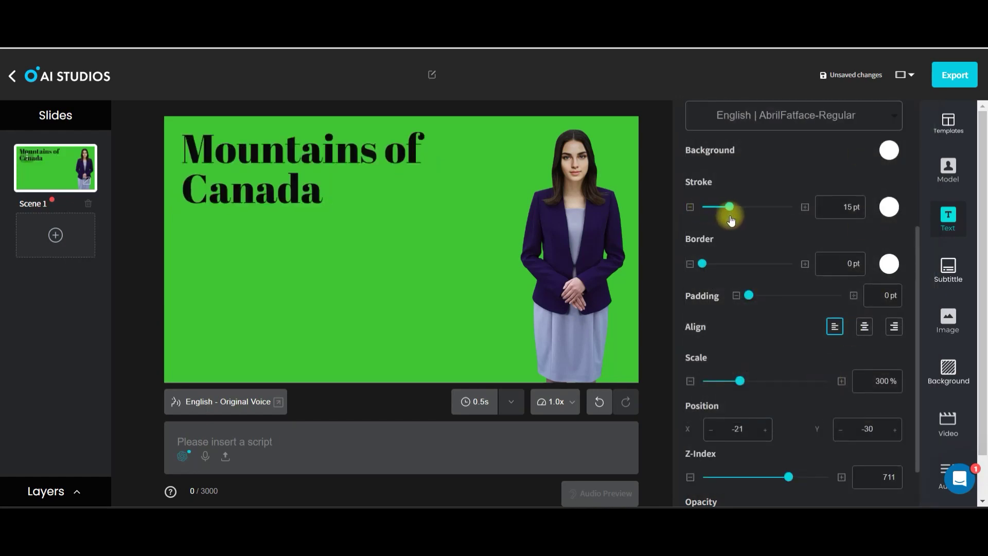
pyautogui.moveTo(738, 212); pyautogui.dragTo(717, 211)
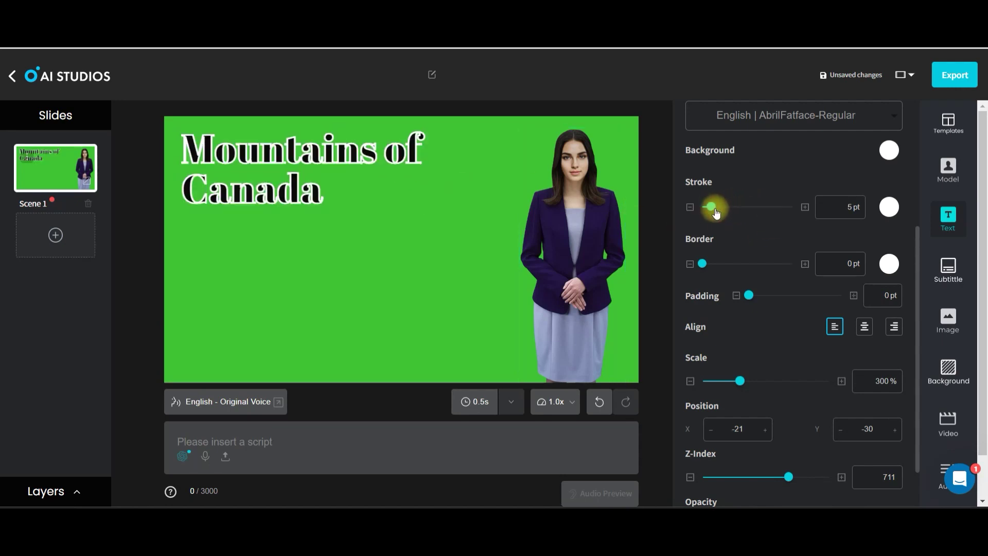
pyautogui.click(889, 207)
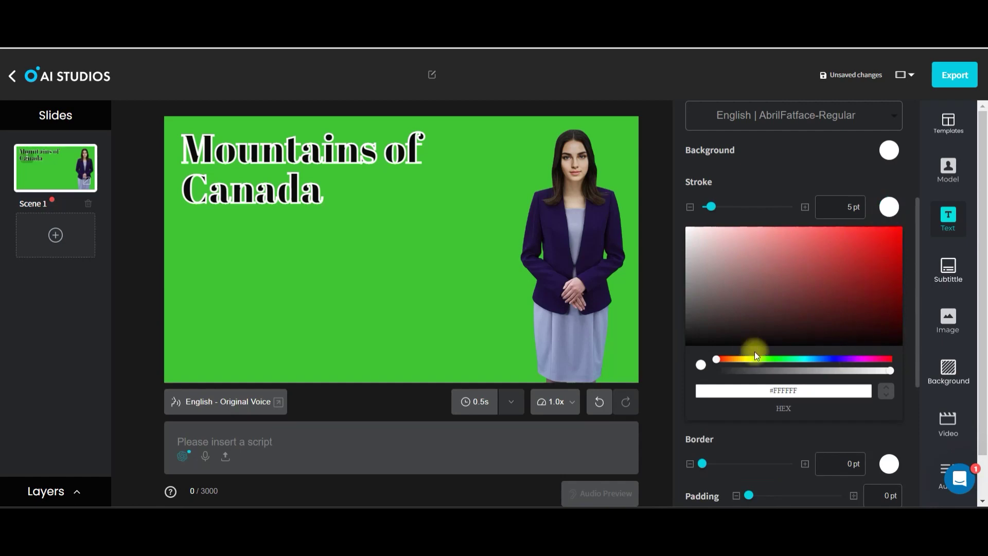
pyautogui.click(807, 360)
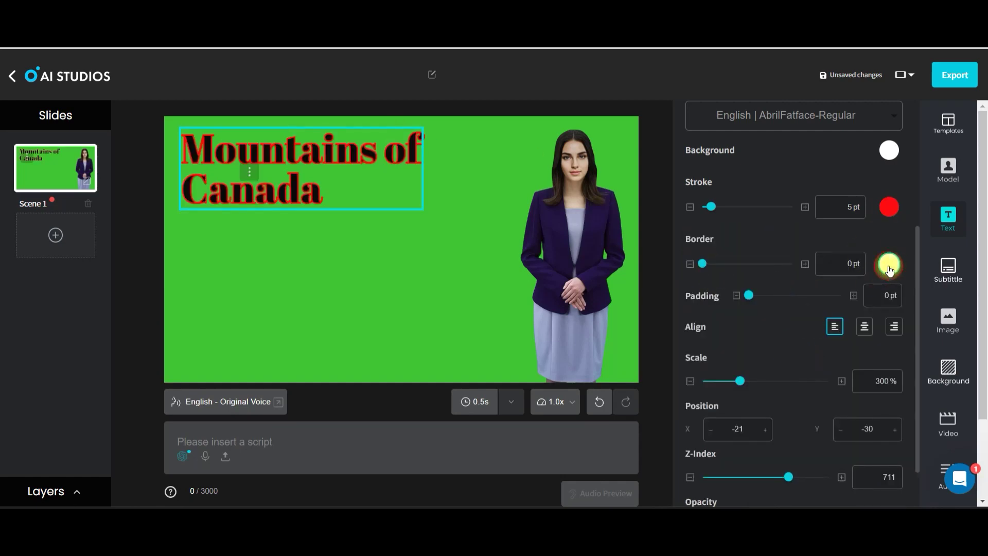
pyautogui.click(400, 195)
pyautogui.click(620, 178)
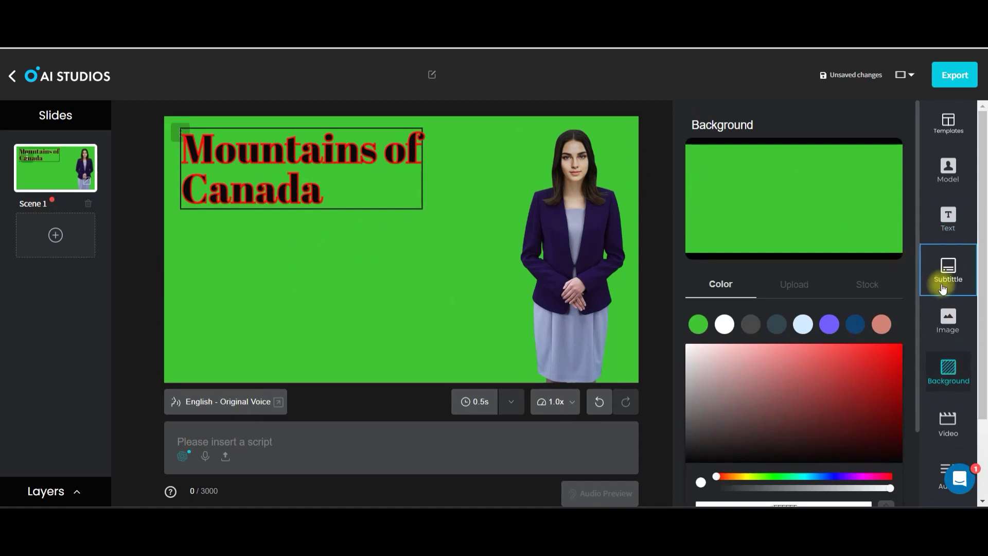
# Attempt Generate Subtitle, dismiss the 'Please insert a script' alert, and open the Image library
pyautogui.click(948, 267)
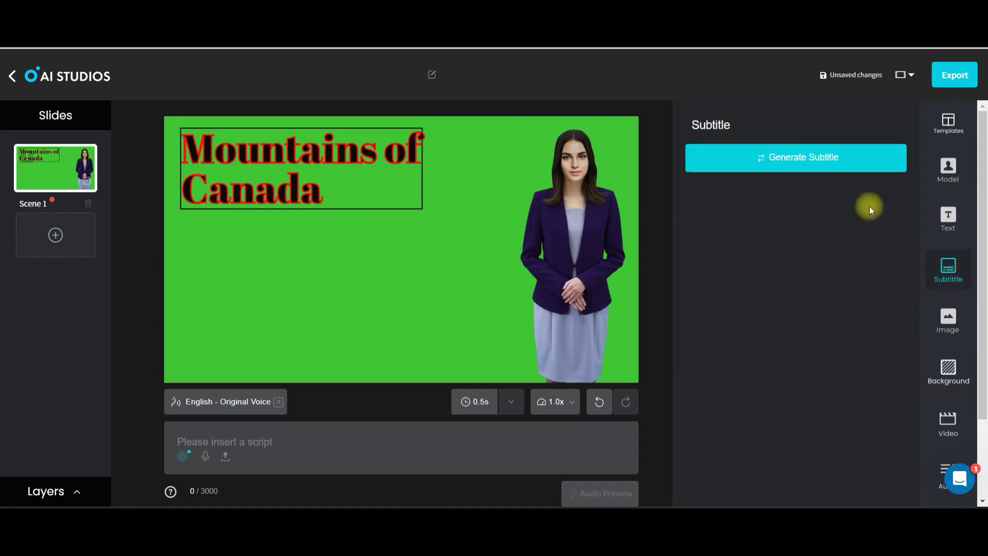
pyautogui.click(835, 164)
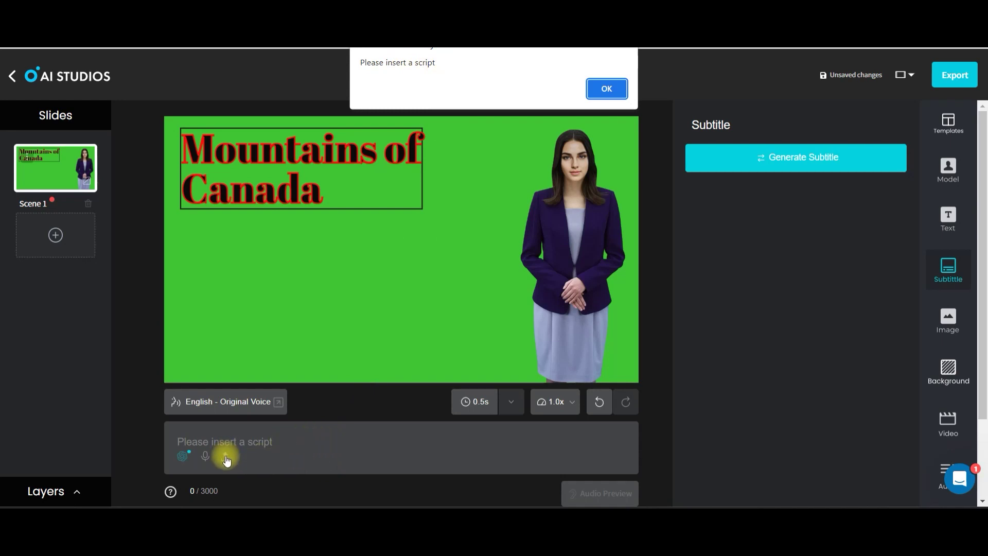
pyautogui.click(608, 91)
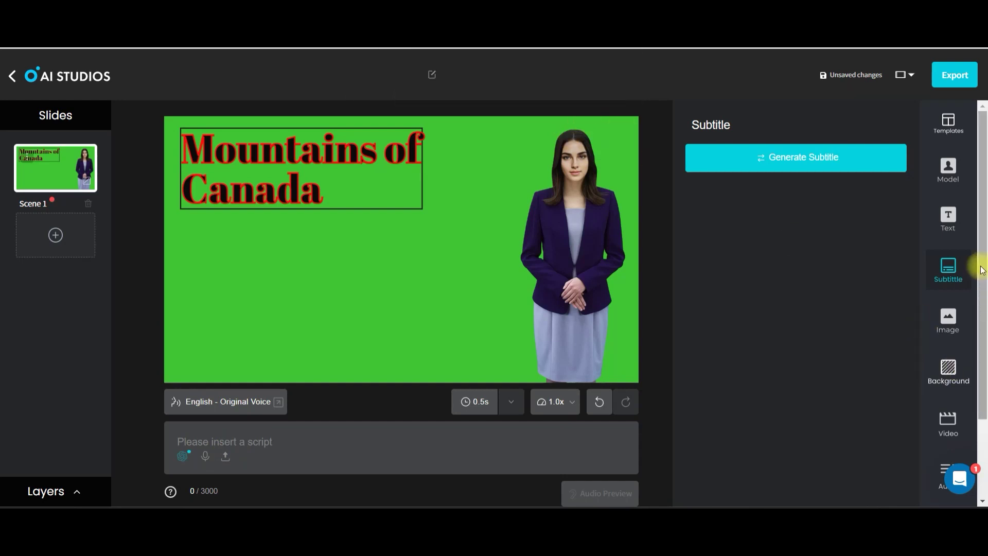
pyautogui.click(959, 330)
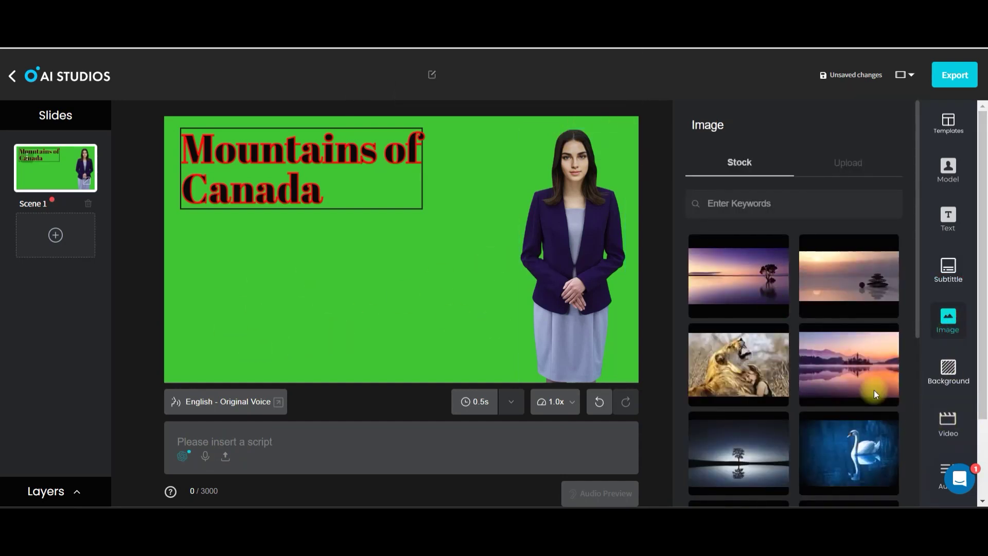
# Swap the lake sunset photo for the 'Mountain' snowy meadow stock image, enlarged below the title
pyautogui.click(737, 281)
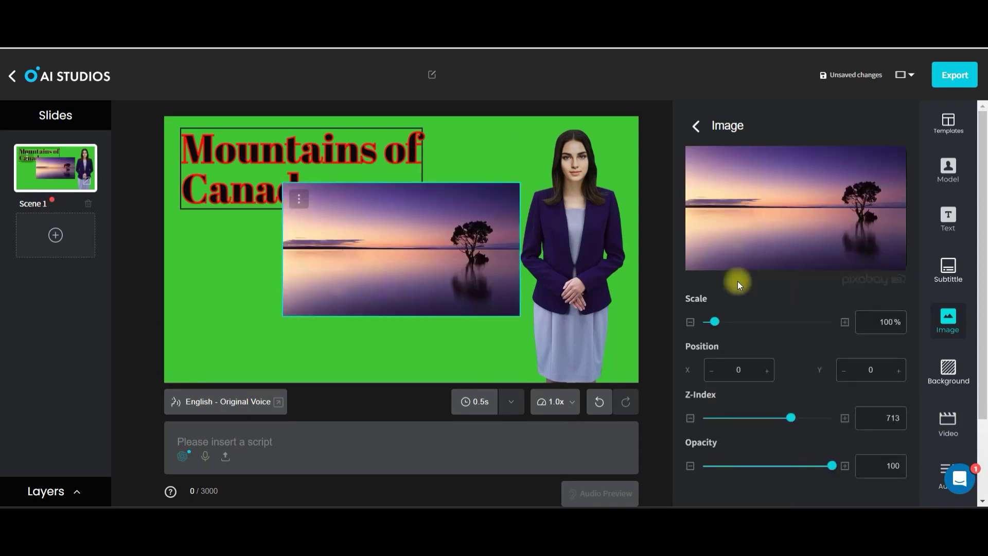
pyautogui.moveTo(424, 287); pyautogui.dragTo(321, 337)
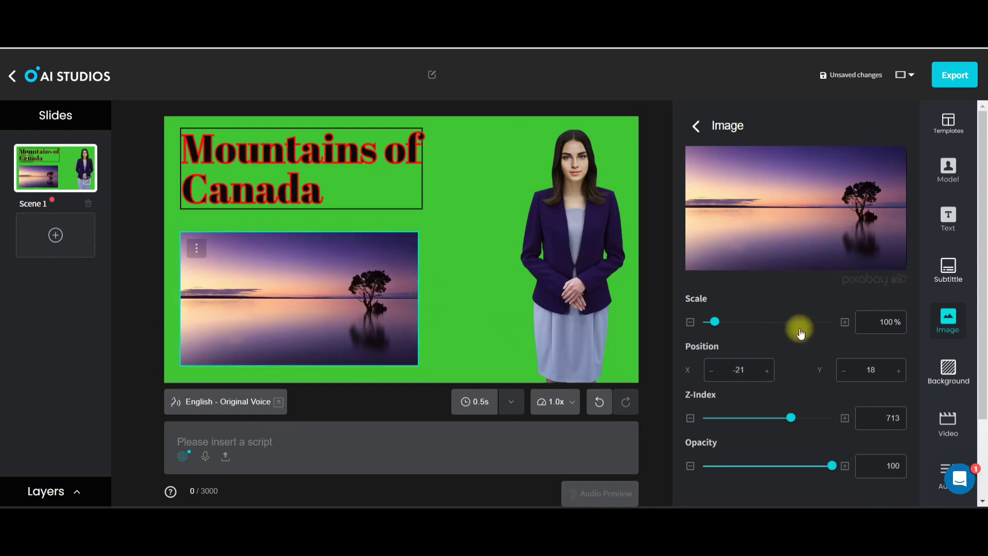
pyautogui.click(949, 326)
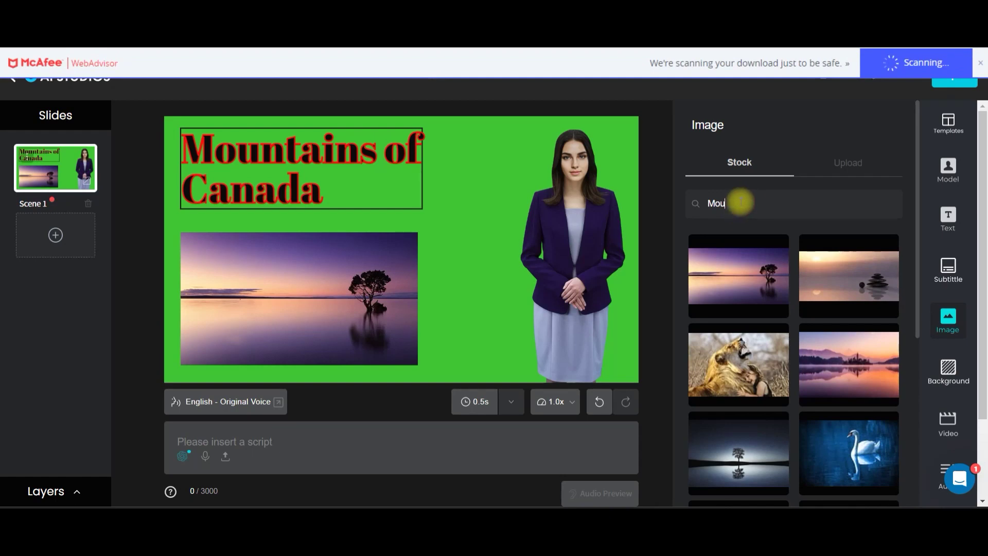
pyautogui.write('ntain')
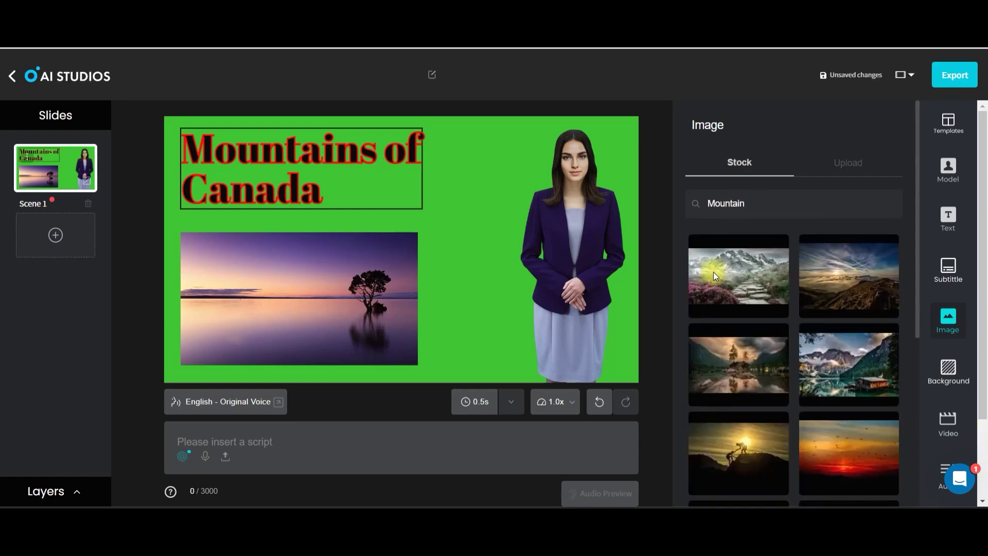
pyautogui.scroll(-5, 780, 417)
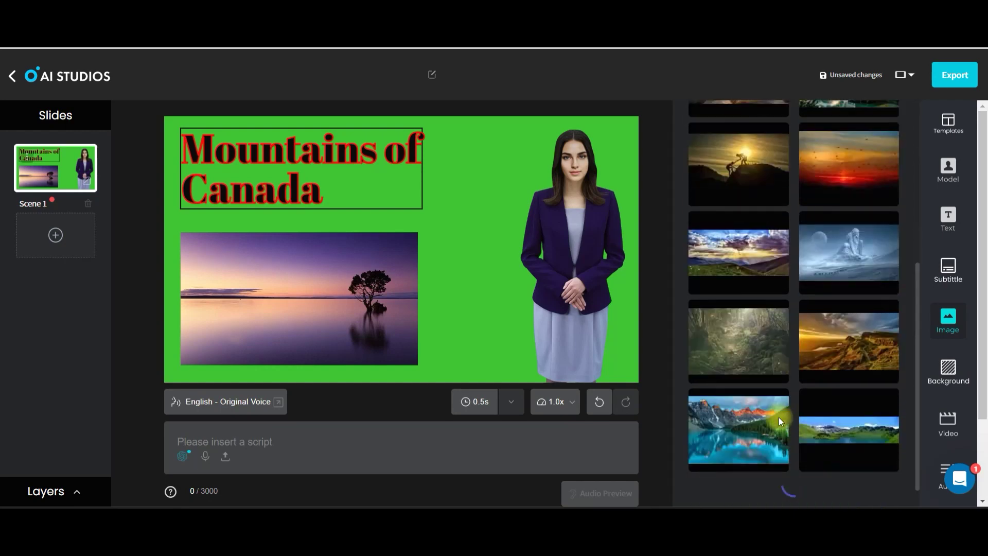
pyautogui.scroll(-3, 886, 381)
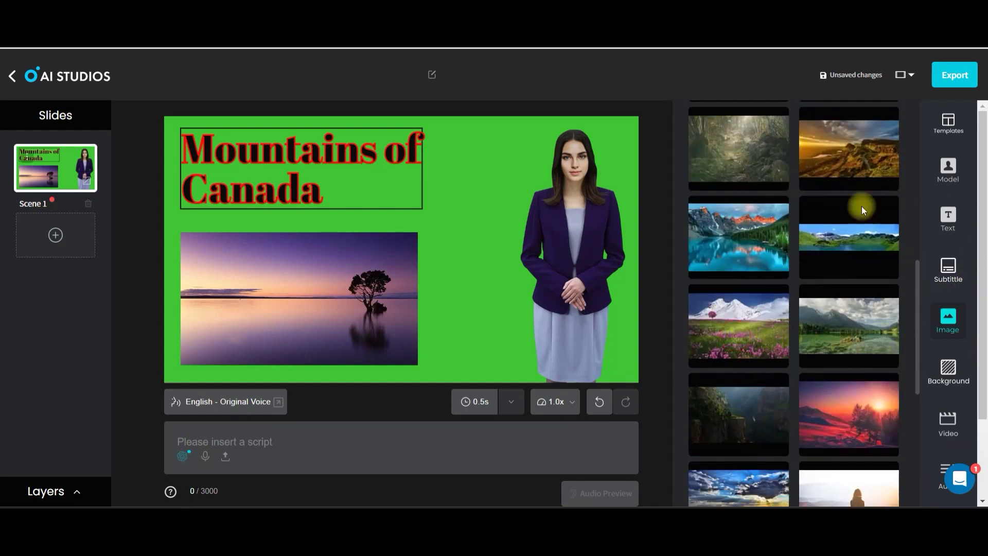
pyautogui.click(739, 324)
pyautogui.click(266, 351)
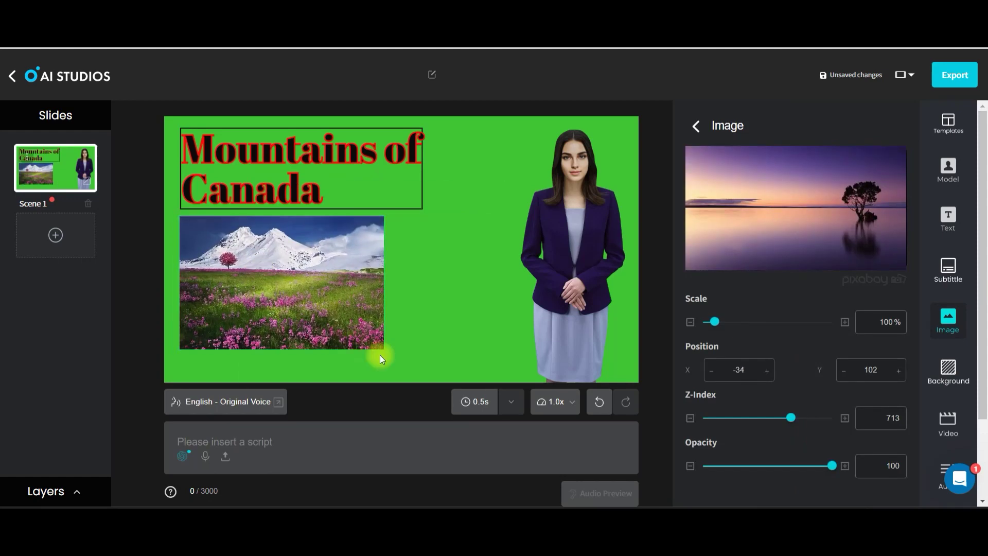
pyautogui.moveTo(385, 348); pyautogui.dragTo(437, 375)
pyautogui.click(494, 355)
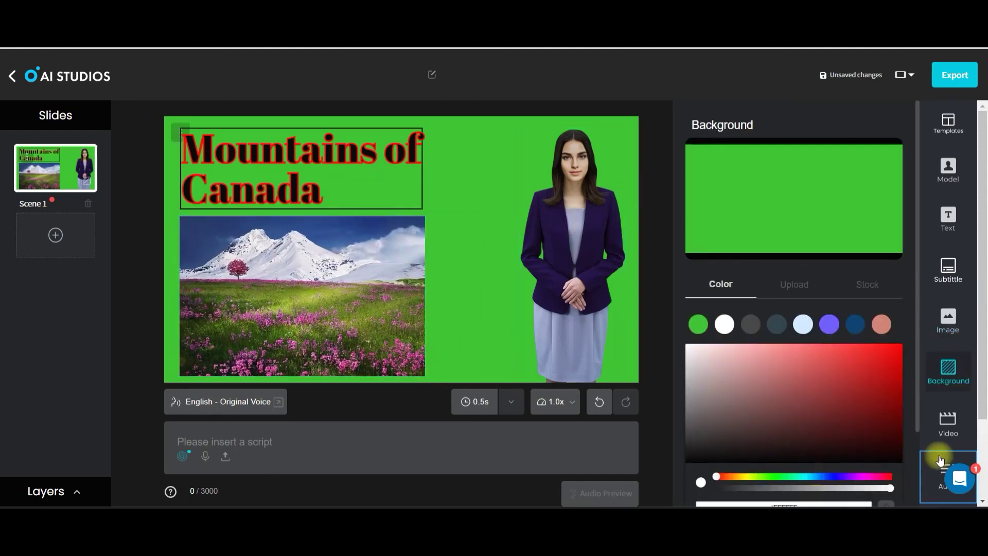
# Check the Video Upload option, then add a blank Scene 2 from the Slides panel
pyautogui.scroll(-2, 948, 391)
pyautogui.click(948, 347)
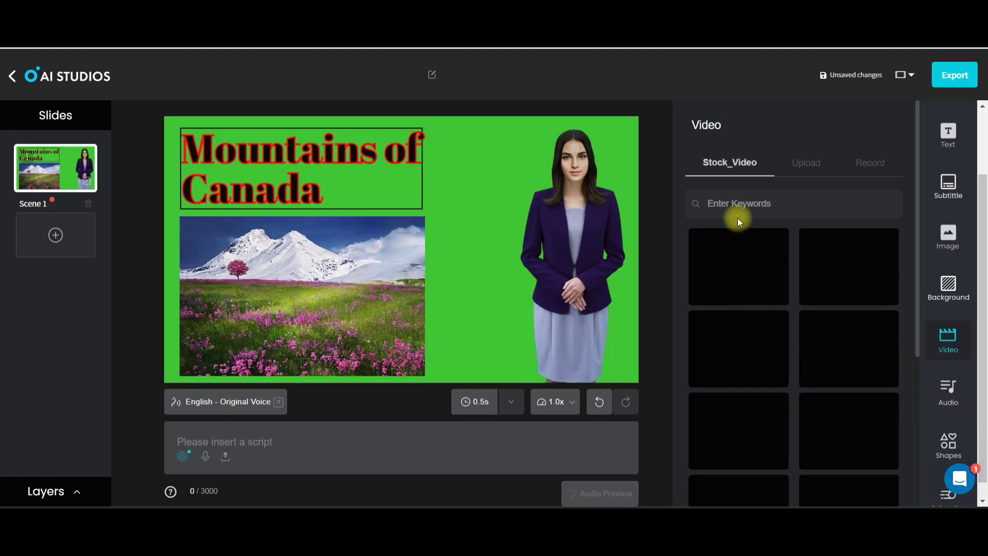
pyautogui.click(806, 160)
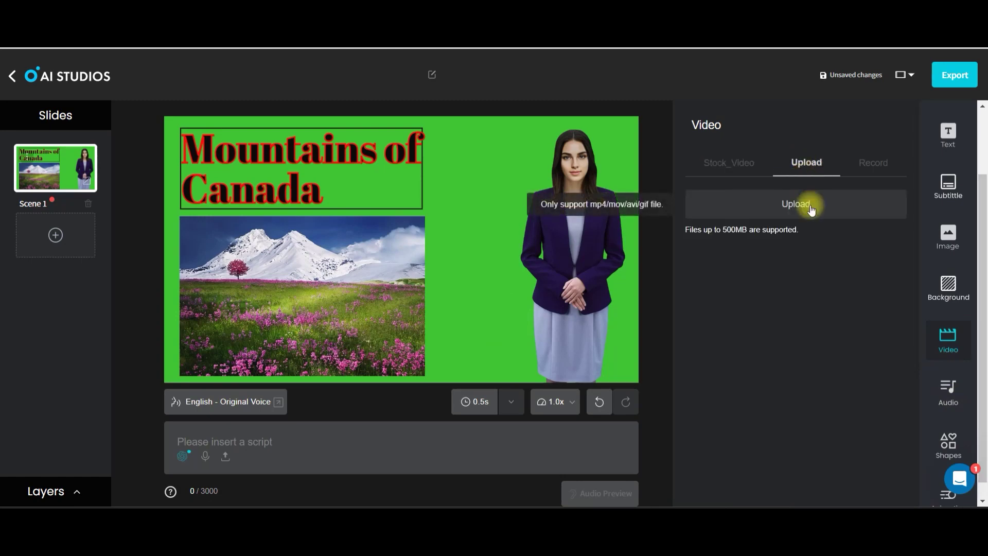
pyautogui.click(55, 236)
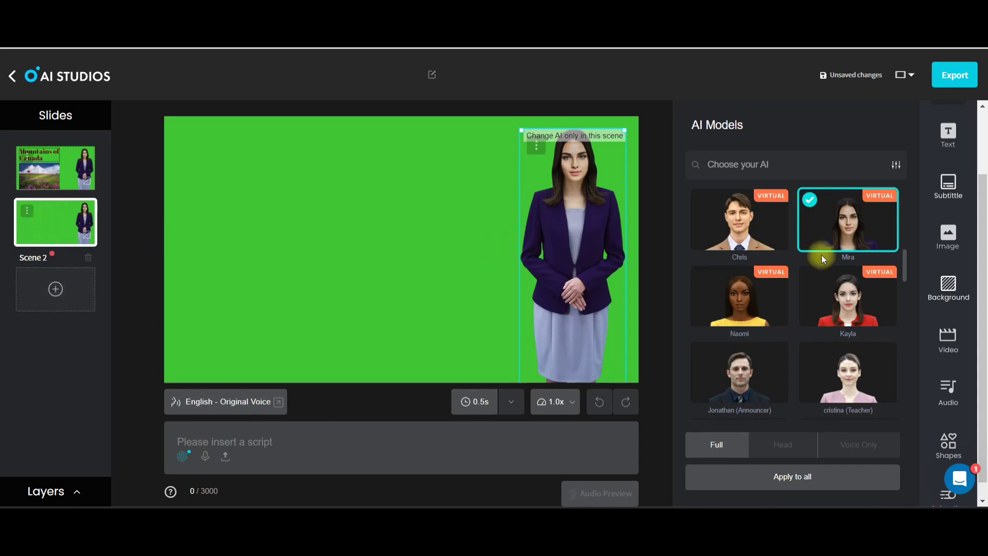
# Upload a 5-second video clip to Scene 2, lower its volume to 11%, and open Stock Music
pyautogui.click(951, 335)
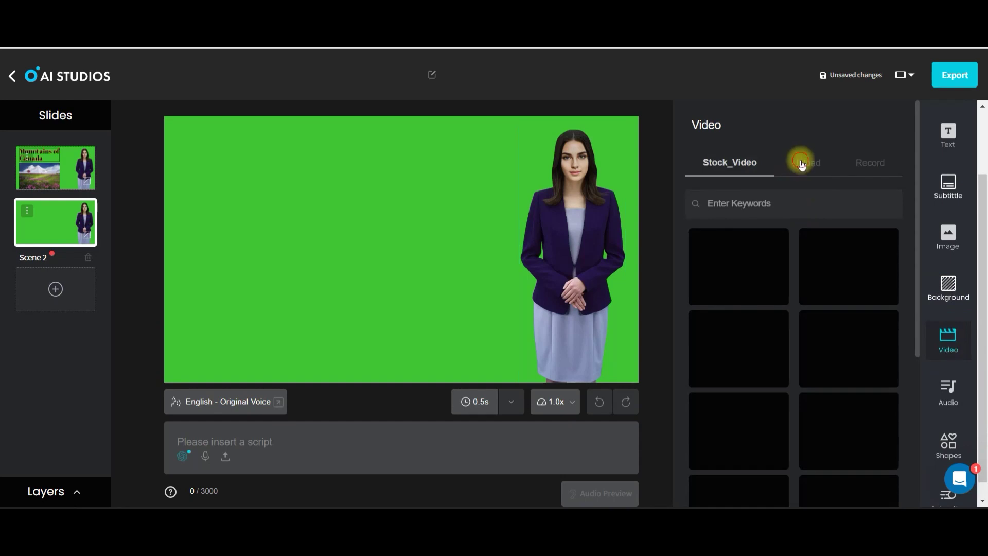
pyautogui.click(804, 161)
pyautogui.click(812, 211)
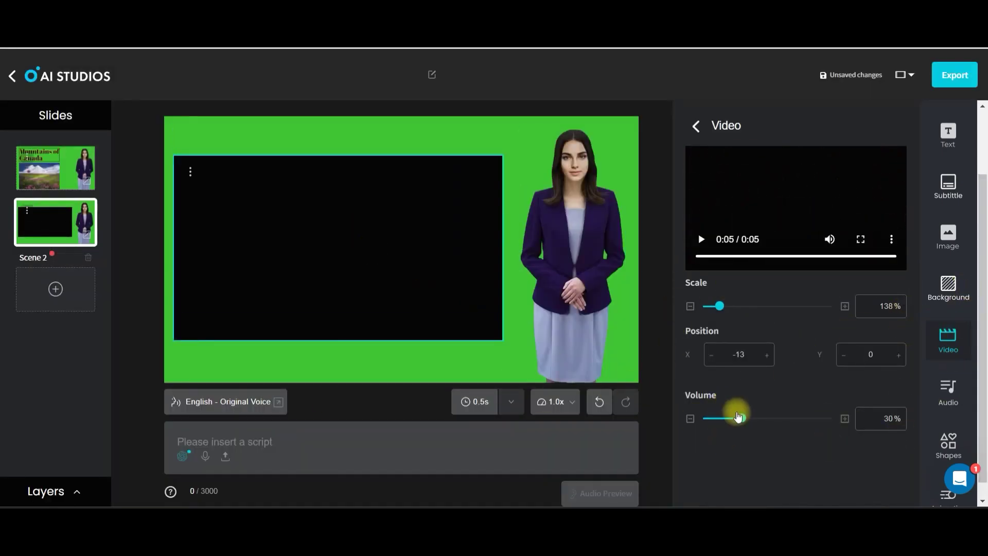
pyautogui.moveTo(743, 423); pyautogui.dragTo(719, 424)
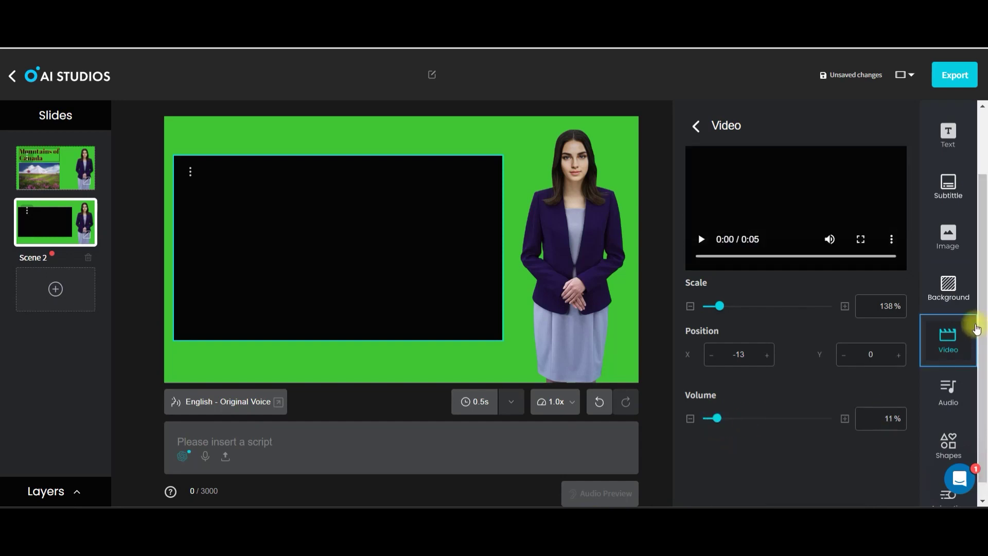
pyautogui.scroll(-1, 981, 410)
pyautogui.click(949, 374)
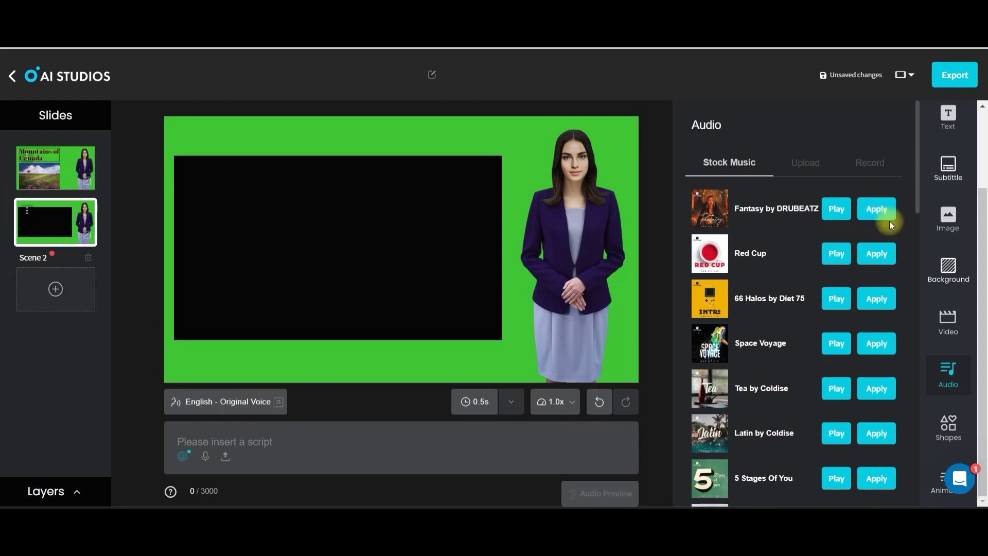
# Browse Stock Music, the audio Upload and Record tabs, and the Shapes gallery, then view Animation choices
pyautogui.scroll(-2, 740, 419)
pyautogui.scroll(-2, 739, 419)
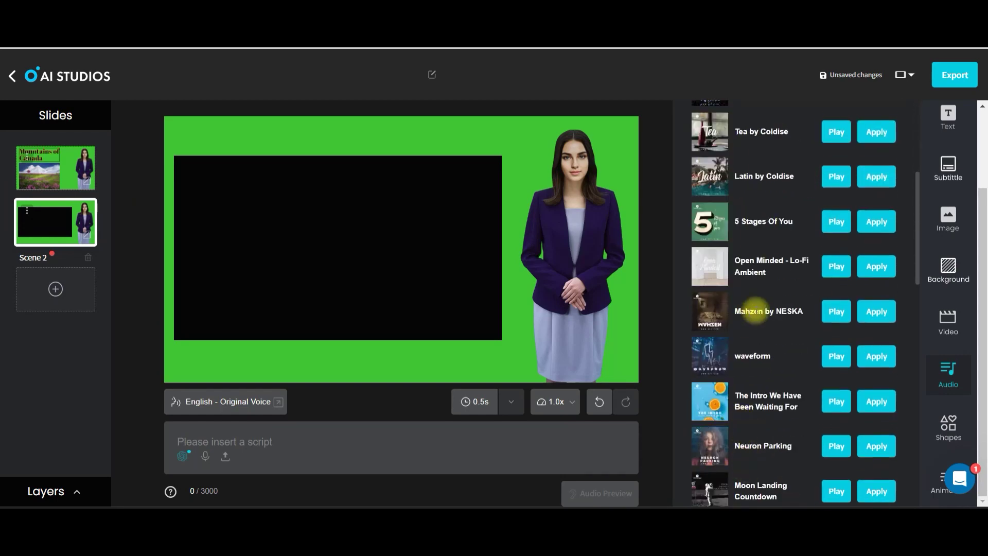
pyautogui.scroll(10, 750, 311)
pyautogui.click(805, 162)
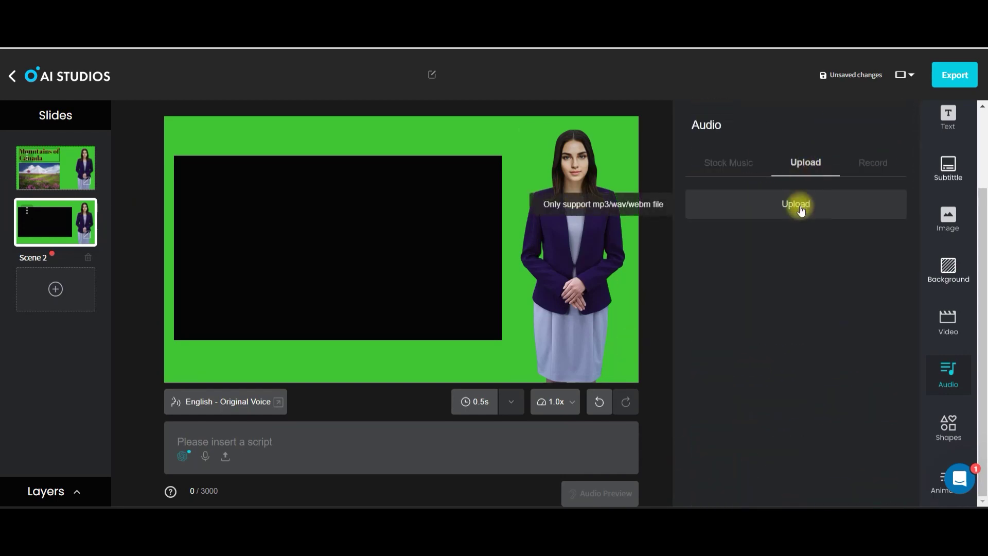
pyautogui.click(870, 165)
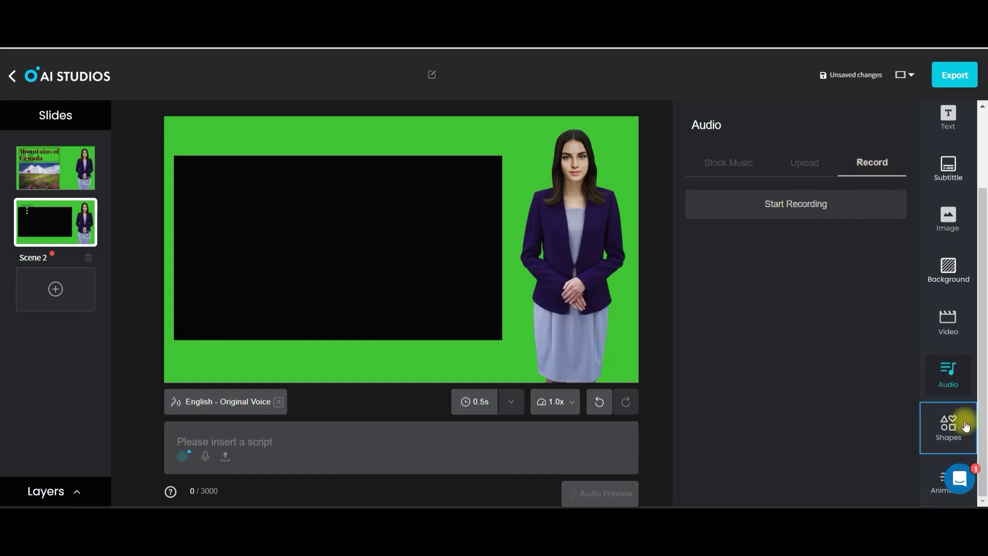
pyautogui.click(949, 428)
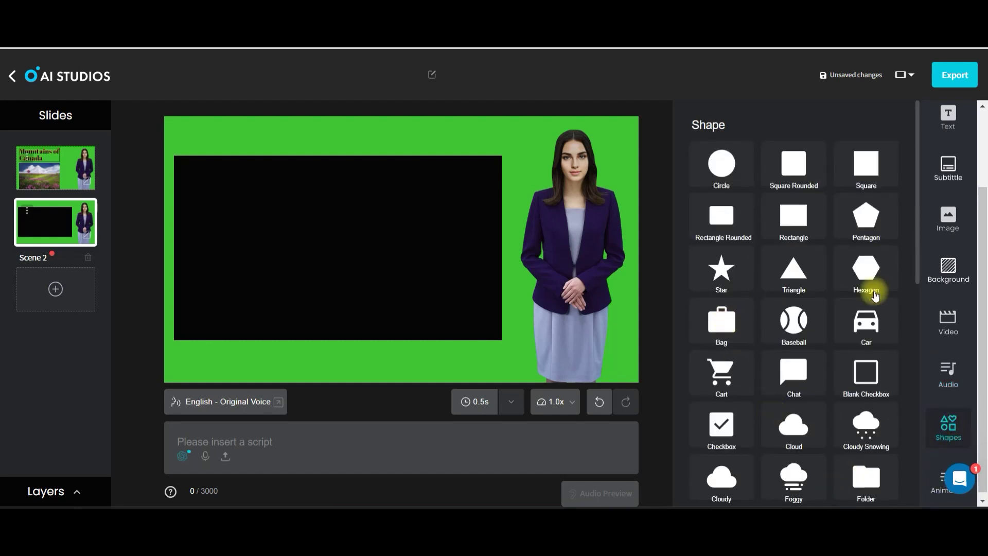
pyautogui.scroll(-10, 854, 433)
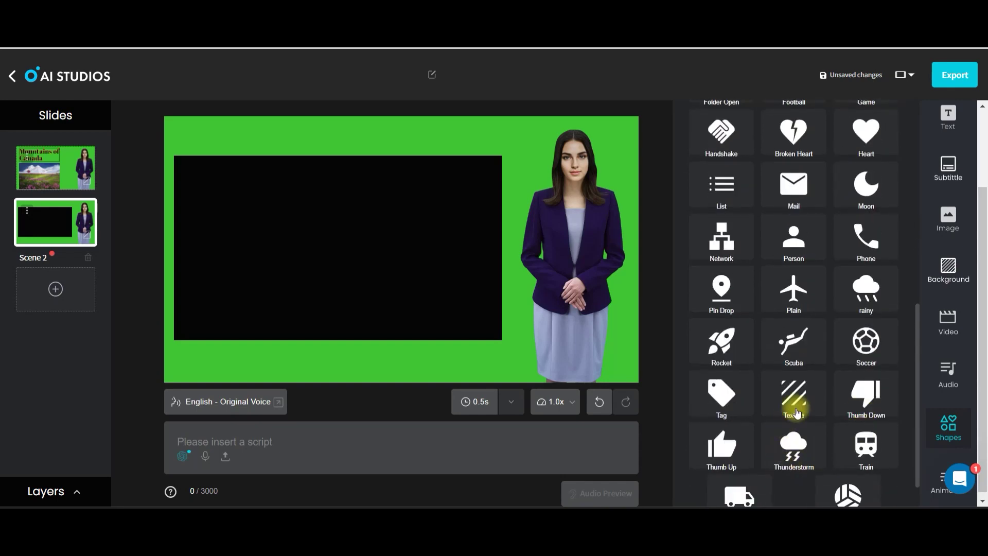
pyautogui.scroll(10, 812, 454)
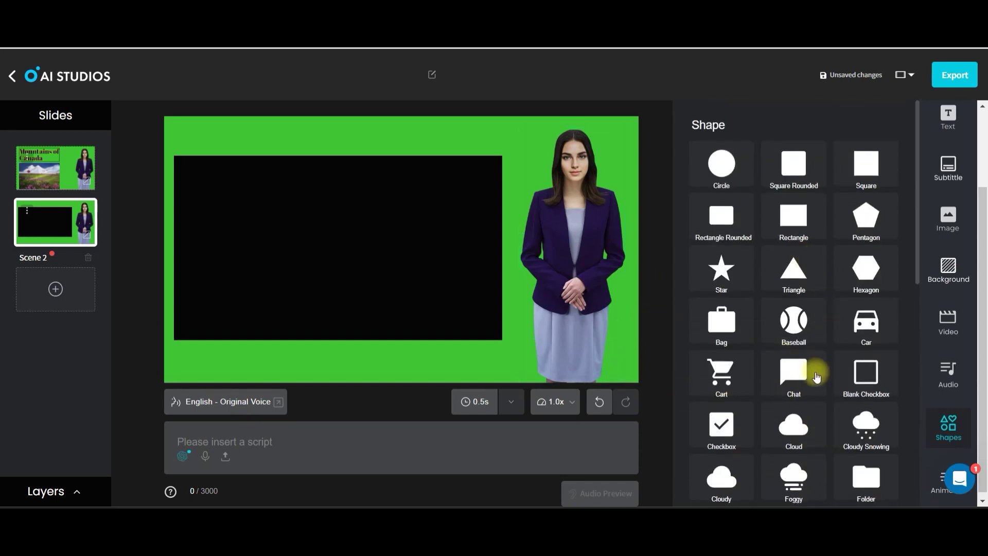
pyautogui.click(942, 480)
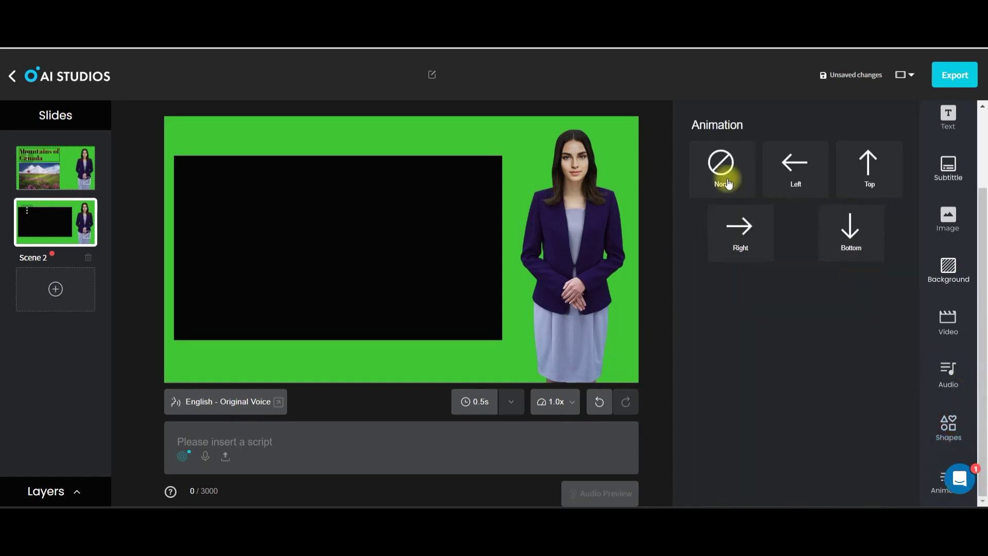
# Give the Scene 1 'Mountains of Canada' title a Left entrance animation
pyautogui.click(275, 221)
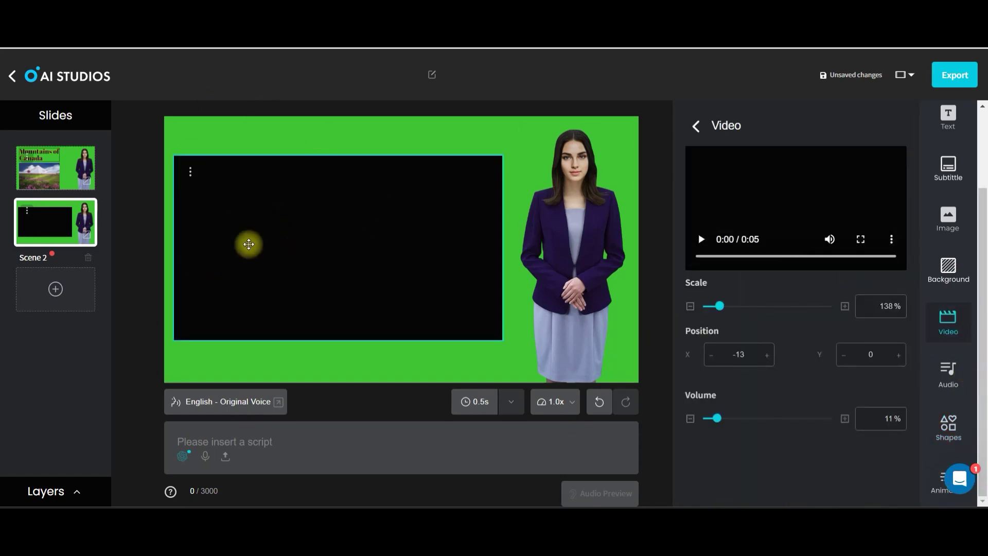
pyautogui.click(61, 161)
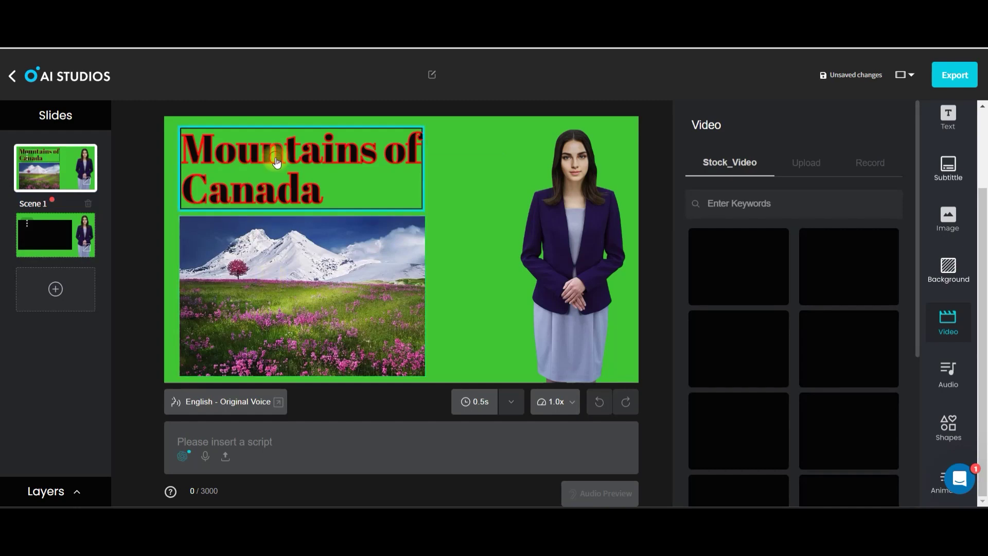
pyautogui.click(276, 162)
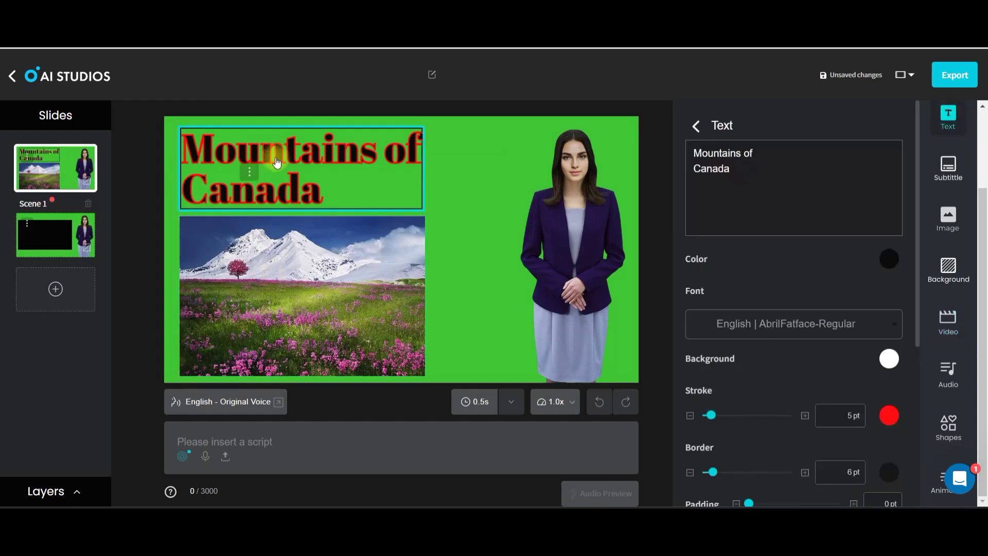
pyautogui.click(942, 484)
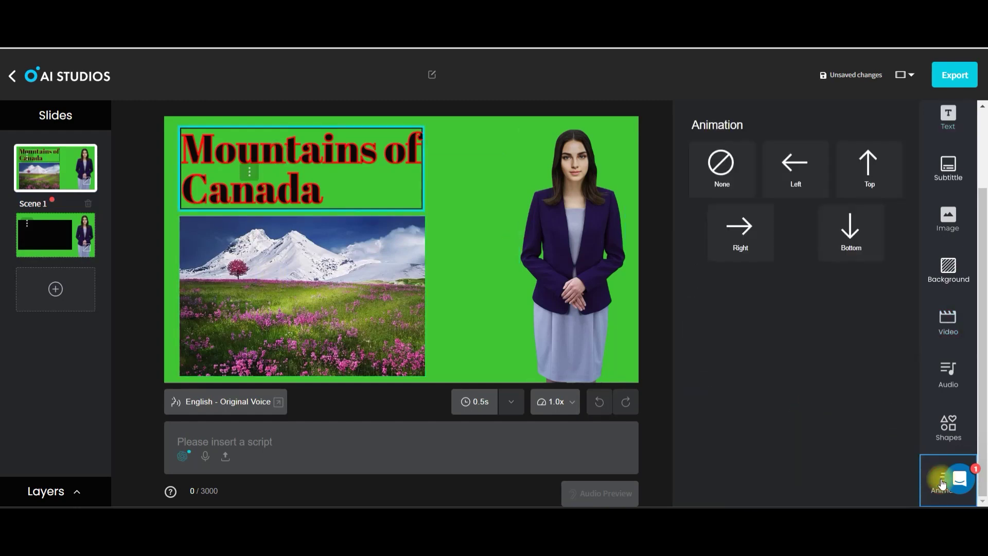
pyautogui.click(797, 163)
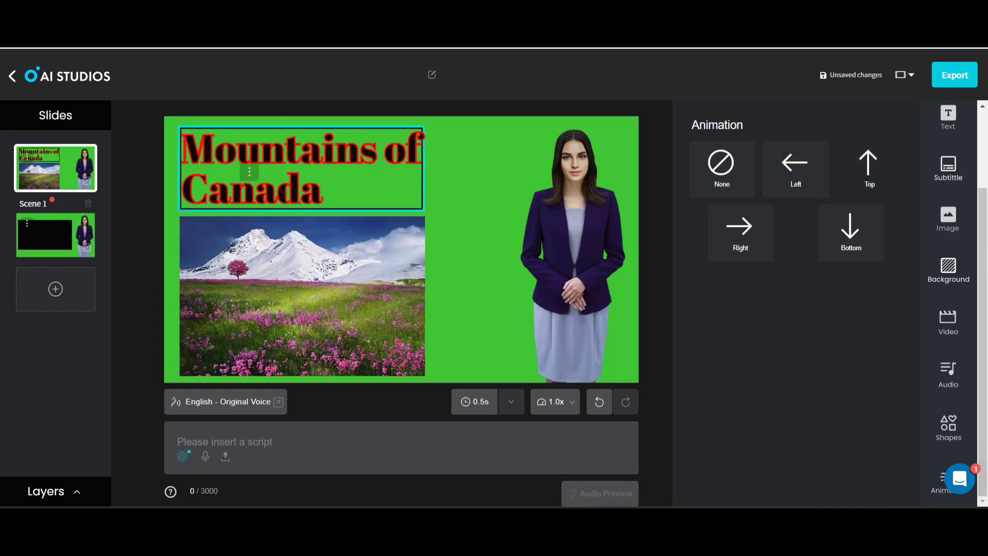
pyautogui.click(264, 441)
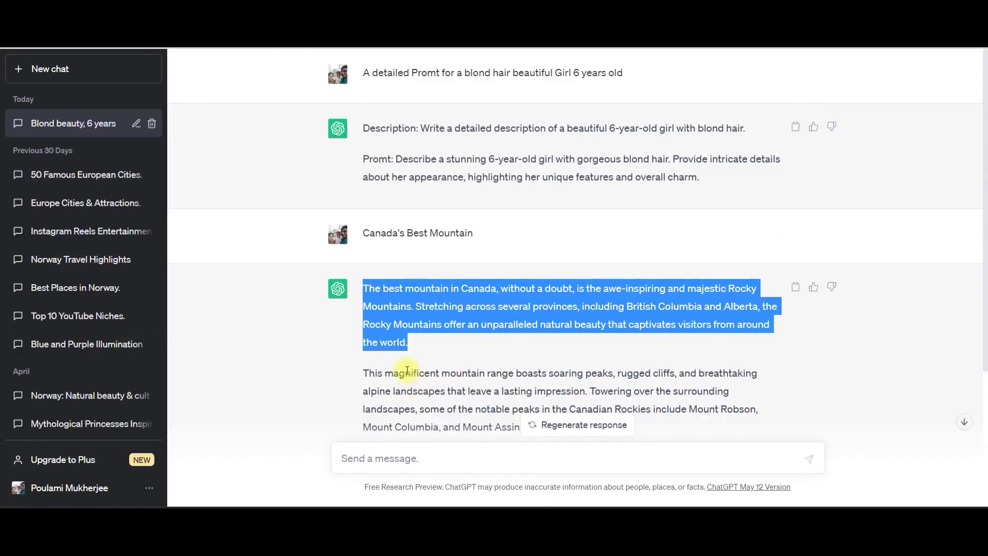
# Copy the ChatGPT reply's first sentence about the Rocky Mountains and return to AI Studios
pyautogui.click(312, 339)
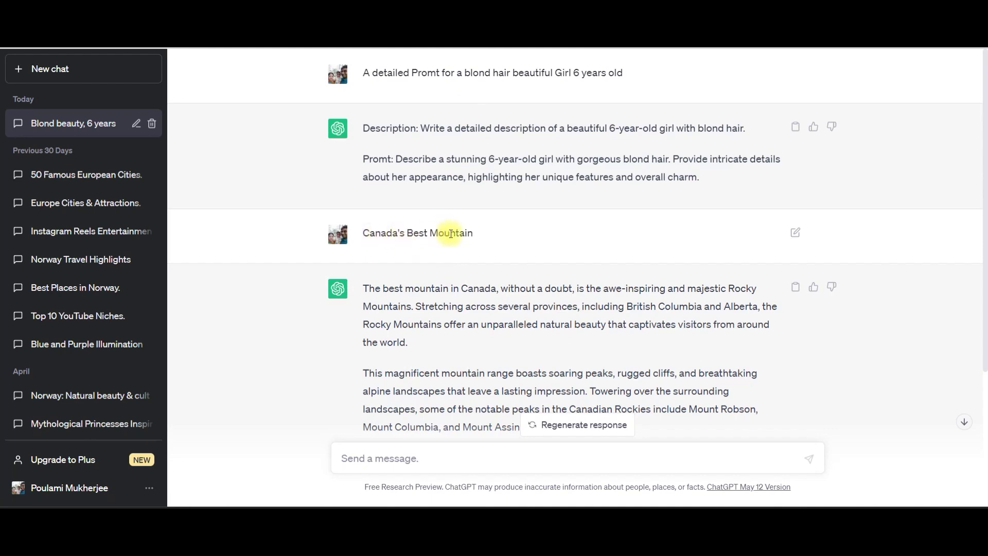
pyautogui.moveTo(363, 287); pyautogui.dragTo(414, 307)
pyautogui.hotkey('ctrl', 'c')
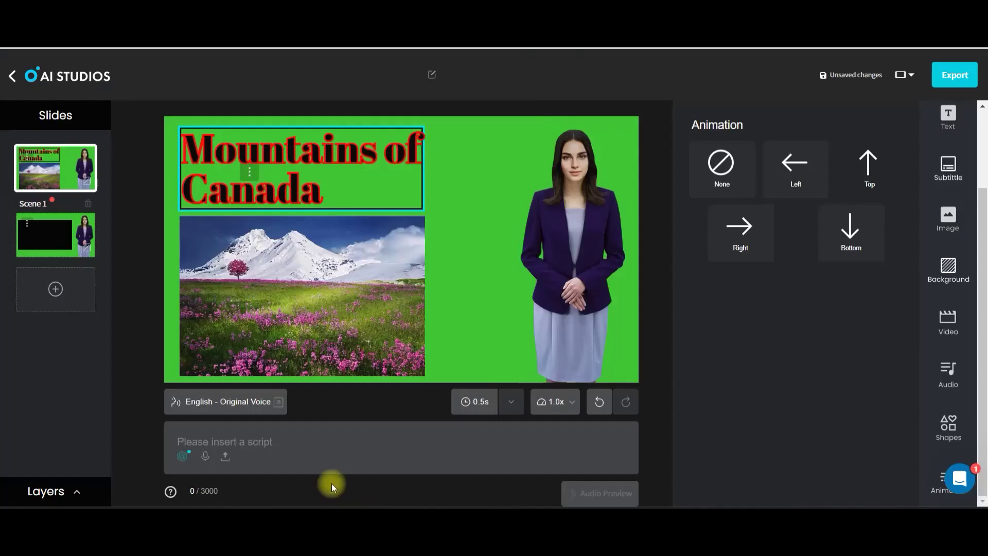
pyautogui.click(330, 450)
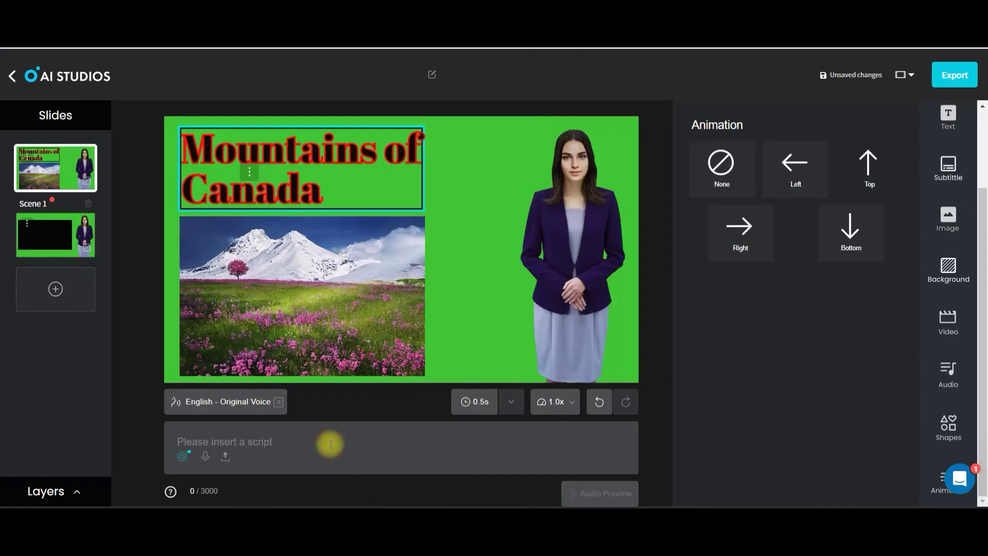
# Paste the Rocky Mountains sentence as Scene 1's script and generate a subtitle from it
pyautogui.hotkey('ctrl', 'v')
pyautogui.click(949, 165)
pyautogui.click(813, 160)
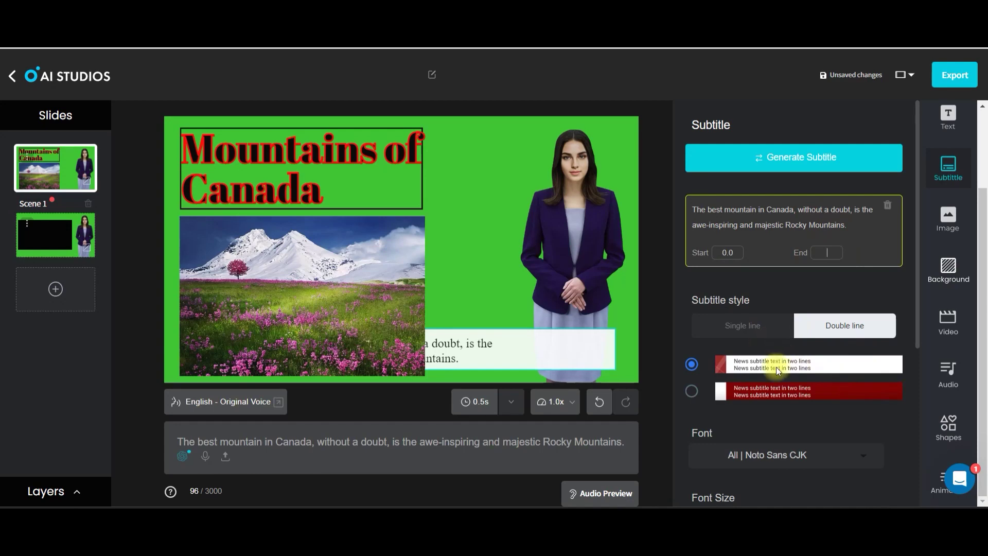
# Style the subtitle as white single-line Poppins-Italic text and add a blank second entry
pyautogui.scroll(-3, 759, 419)
pyautogui.click(743, 201)
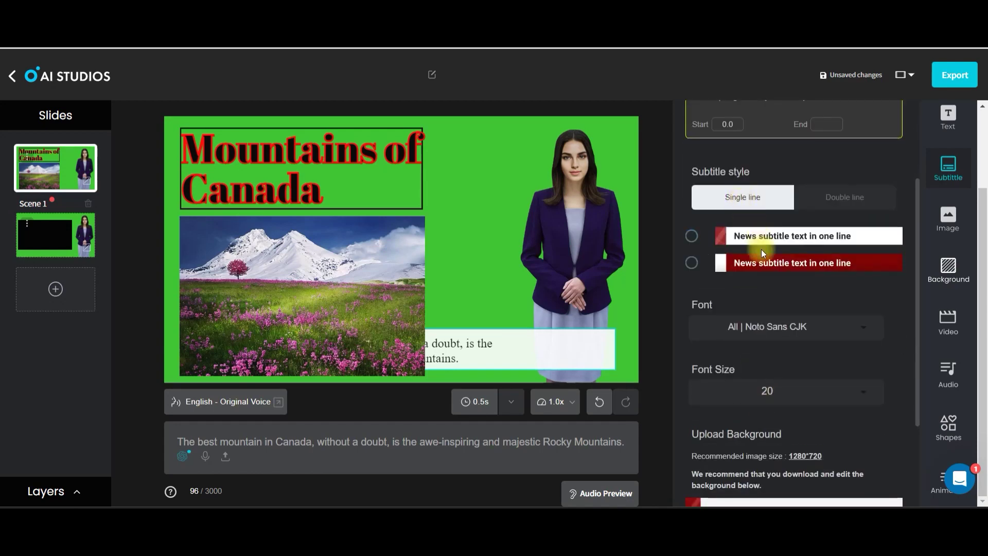
pyautogui.click(767, 327)
pyautogui.click(857, 278)
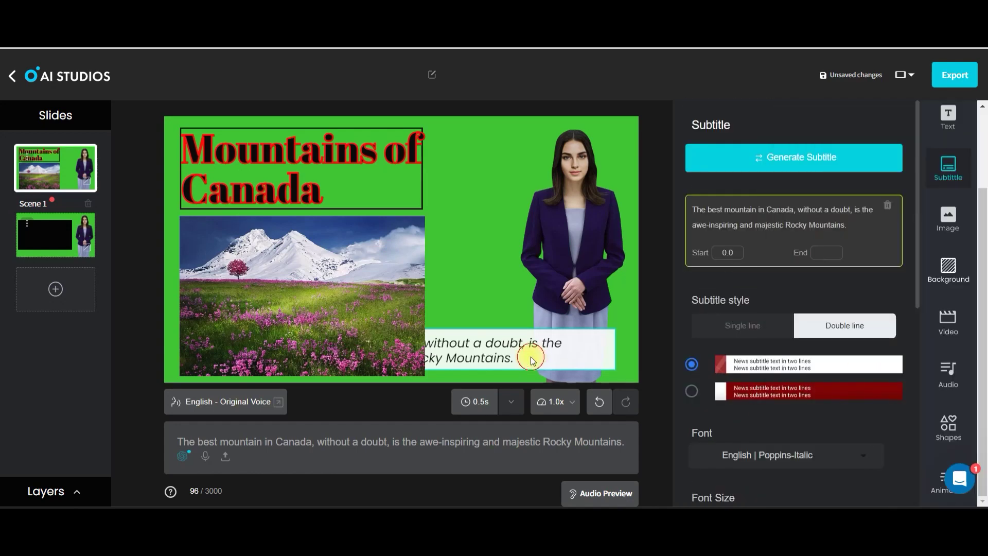
pyautogui.scroll(-2, 824, 409)
pyautogui.click(819, 260)
pyautogui.scroll(-3, 816, 264)
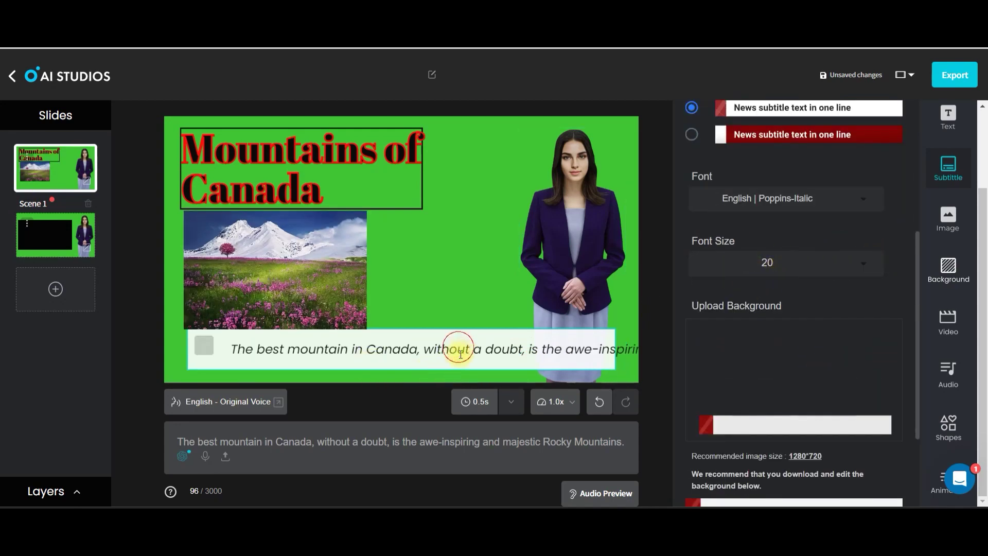
pyautogui.scroll(-1, 856, 463)
pyautogui.click(856, 471)
pyautogui.click(857, 471)
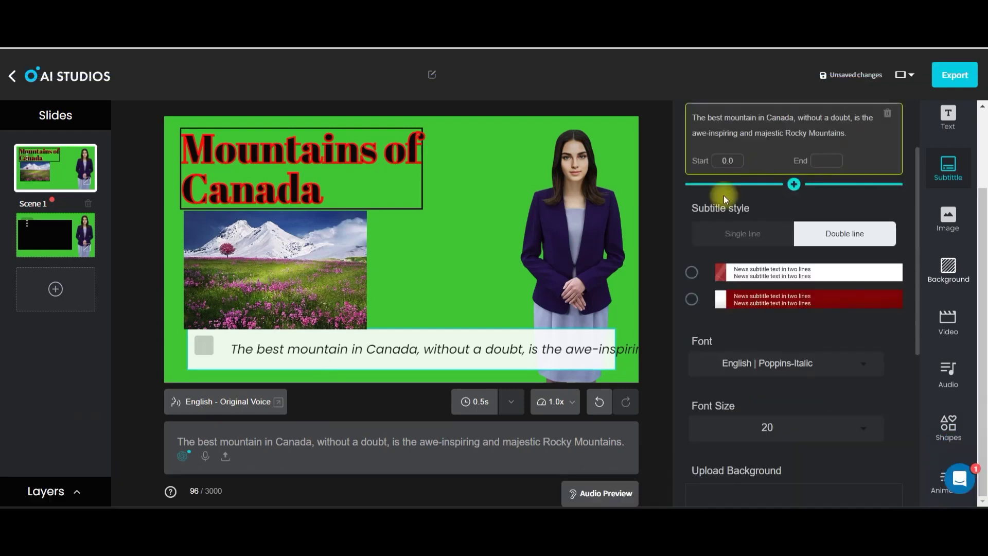
pyautogui.click(799, 181)
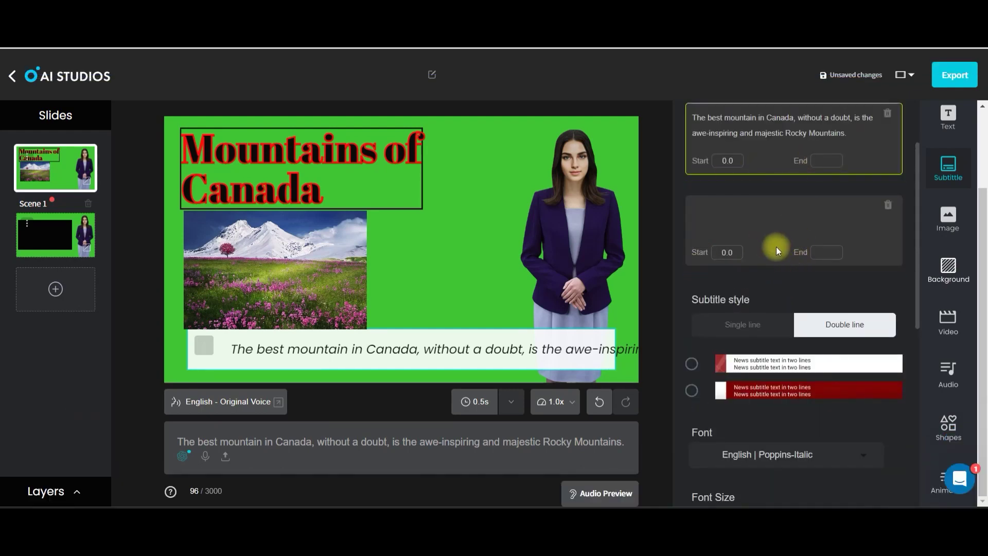
pyautogui.scroll(2, 816, 323)
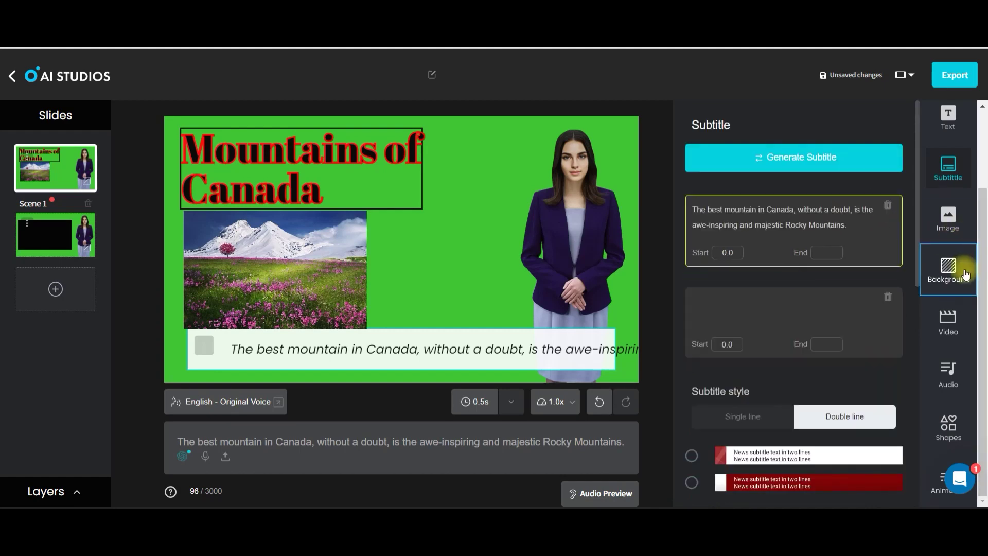
# Try red background colours on Scene 1, then revert it to green
pyautogui.click(967, 273)
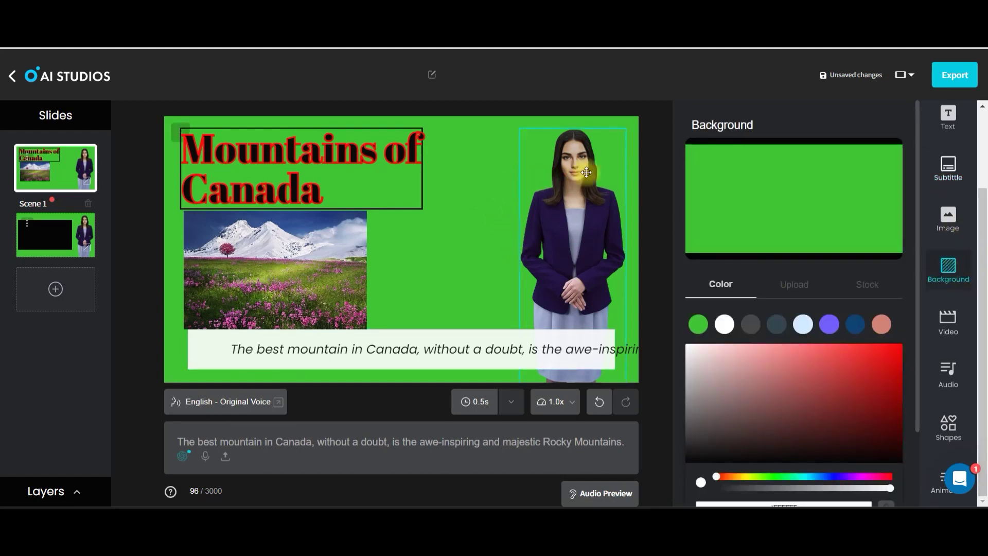
pyautogui.click(865, 357)
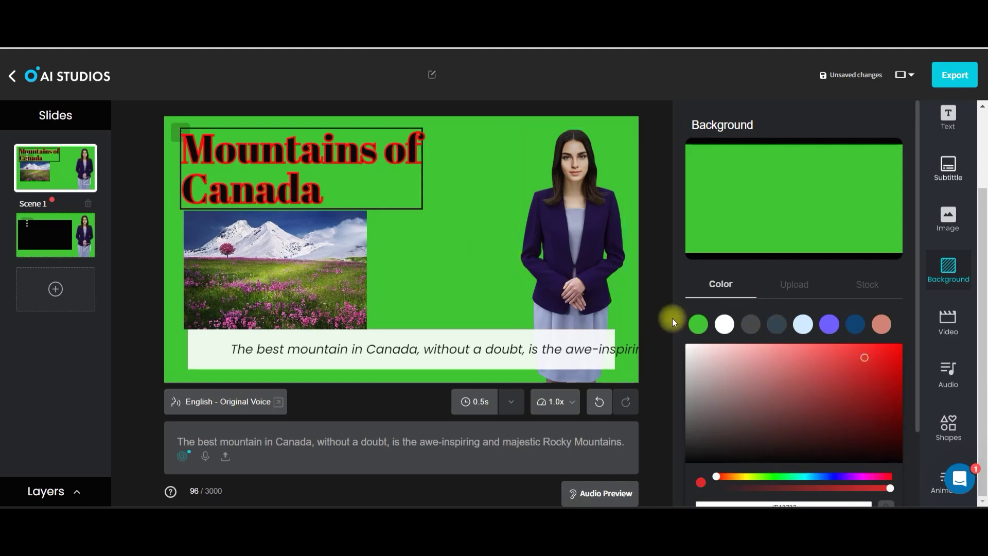
pyautogui.click(869, 378)
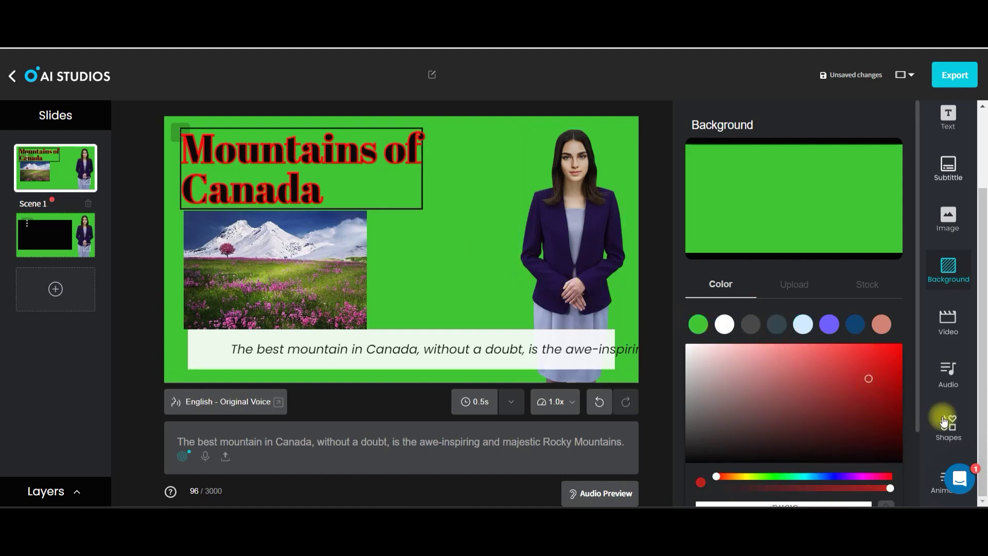
pyautogui.click(706, 325)
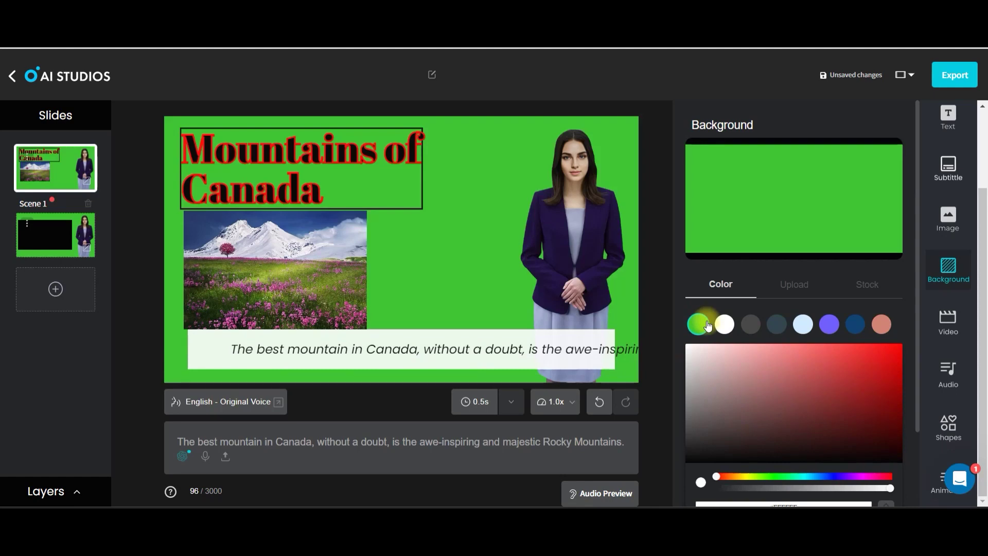
# Upload the sunset-over-water image from the PRO folder as Scene 1's background
pyautogui.click(804, 292)
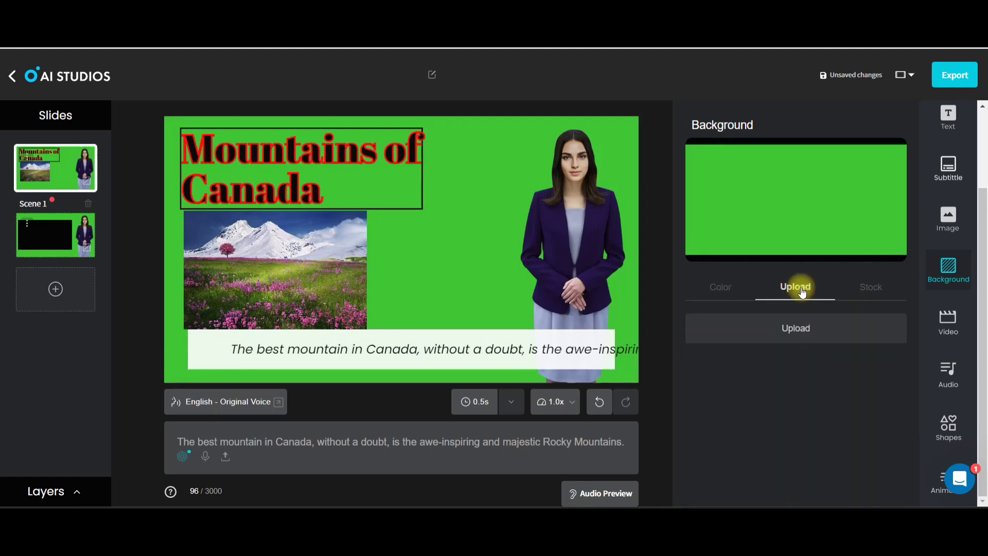
pyautogui.click(799, 328)
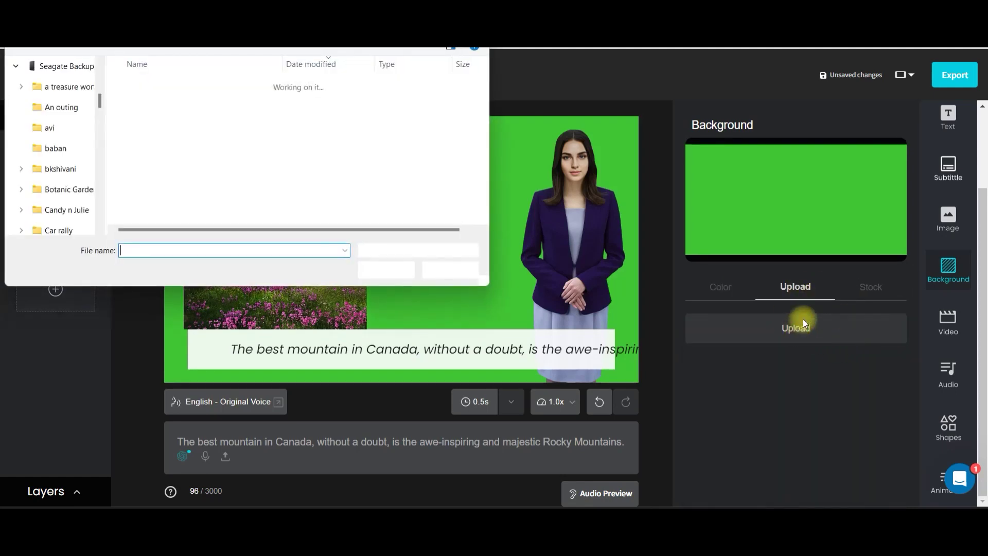
pyautogui.click(45, 230)
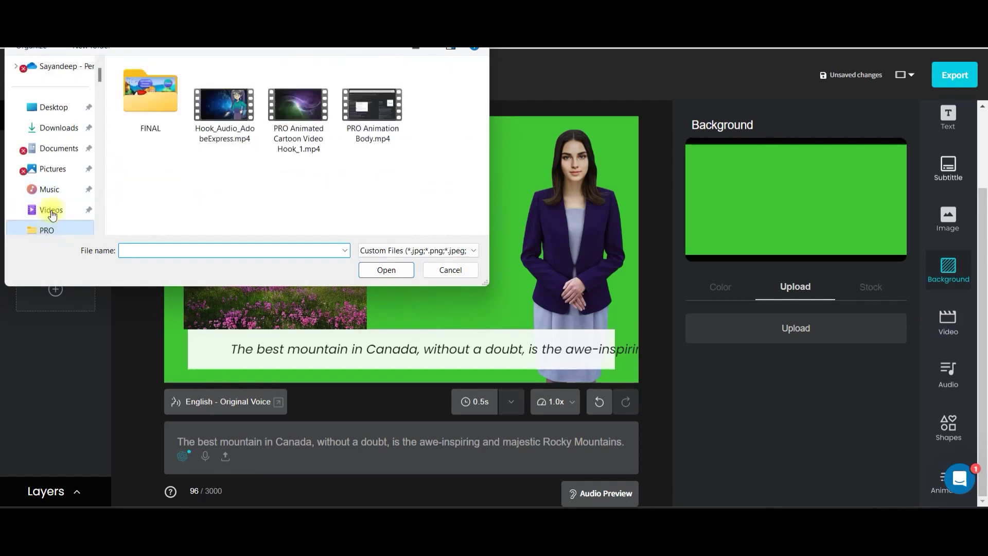
pyautogui.doubleClick(170, 206)
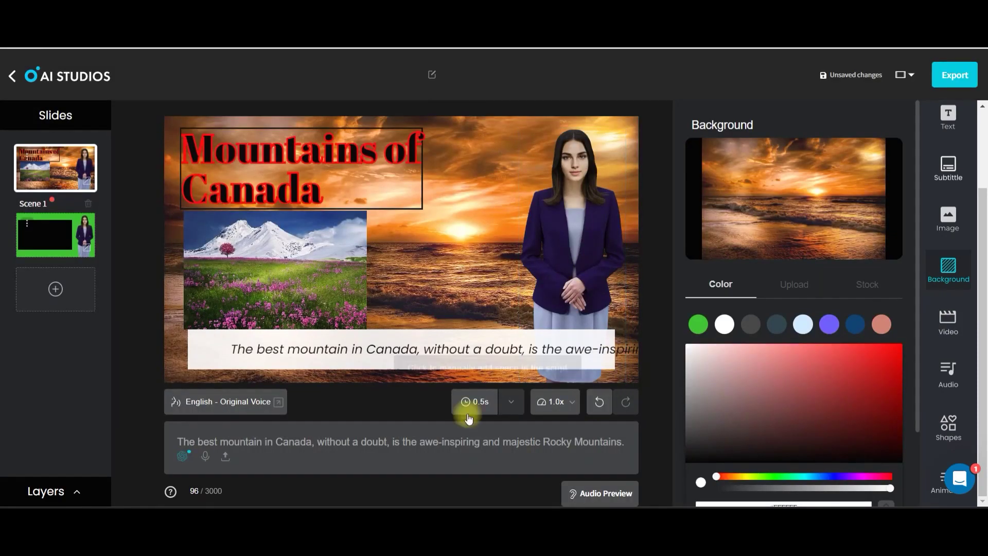
pyautogui.click(869, 284)
pyautogui.scroll(-2, 839, 381)
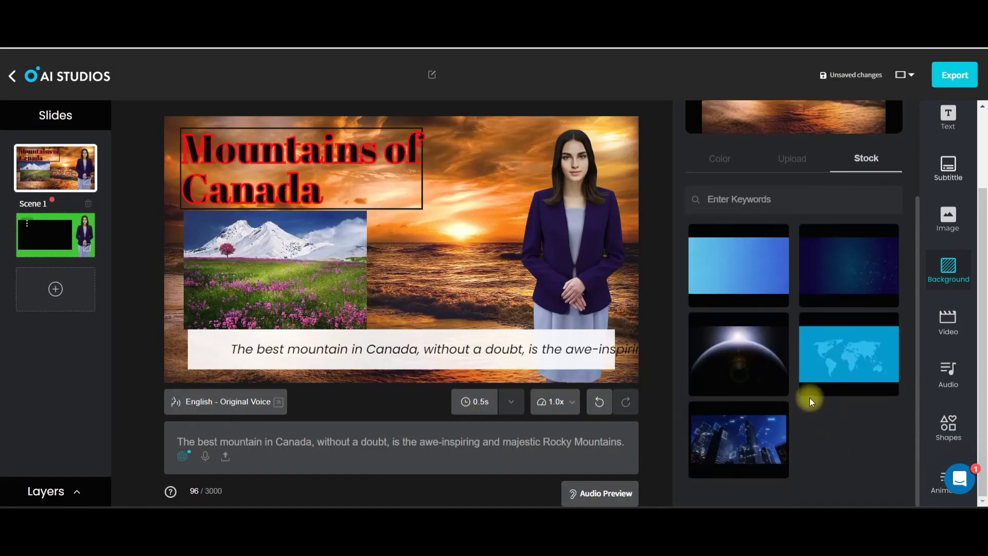
pyautogui.scroll(2, 851, 312)
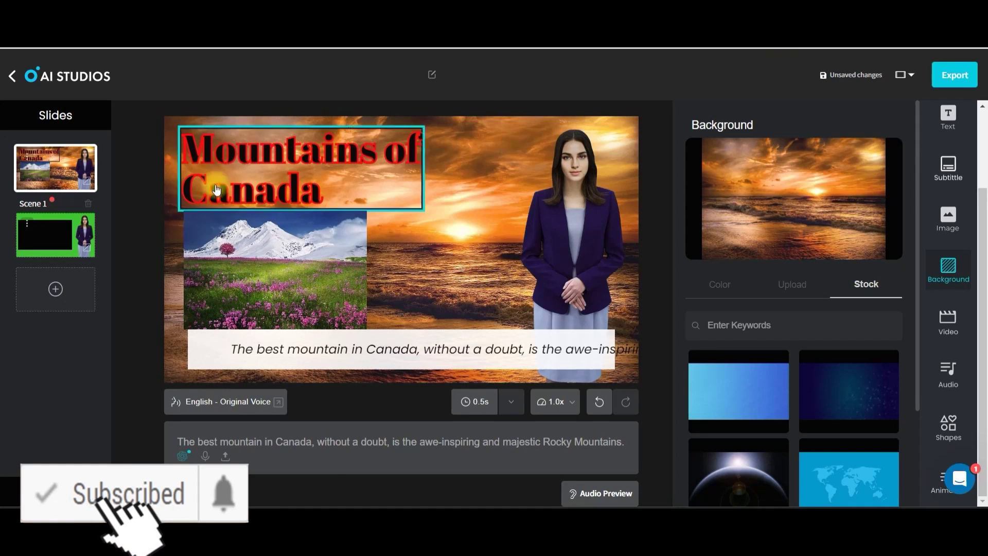
pyautogui.click(73, 229)
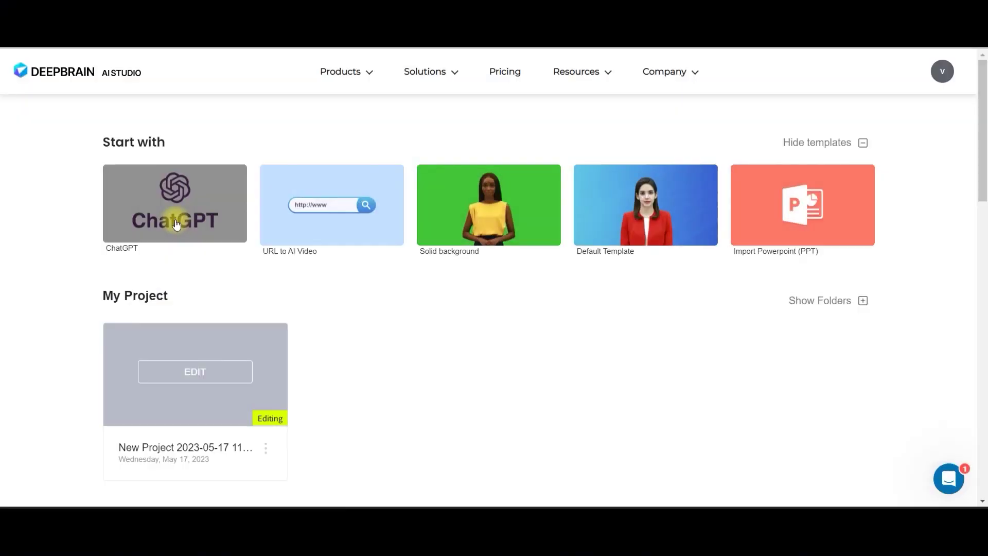
# Create a ChatGPT video on the topic 'Canada's Best Mountain' using the first template
pyautogui.click(175, 209)
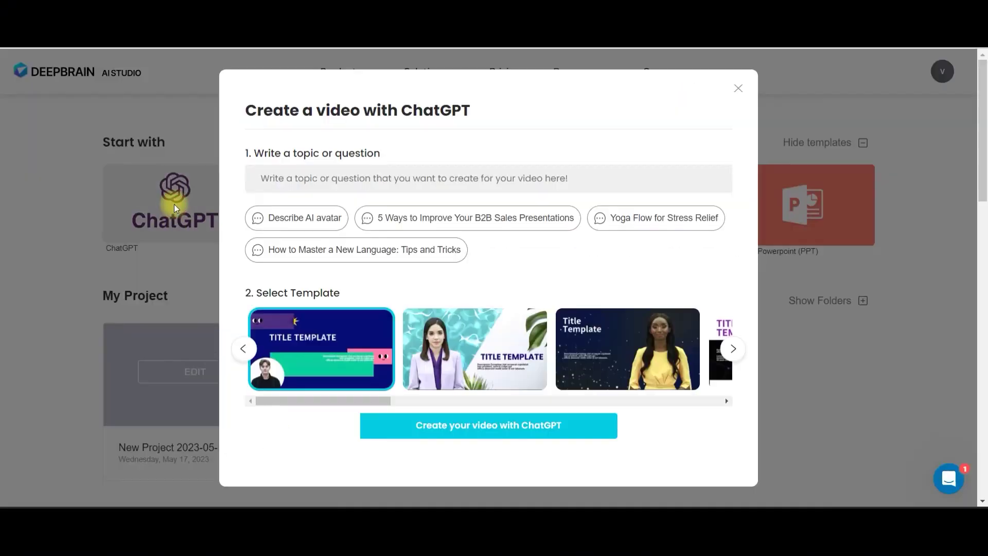
pyautogui.click(341, 180)
pyautogui.write("Canada's Best Mountain")
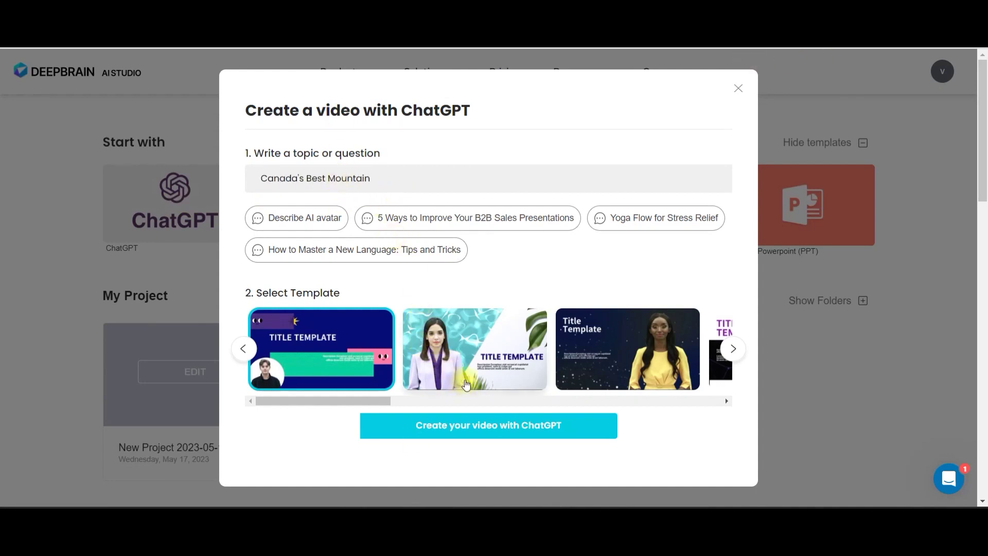
pyautogui.click(513, 431)
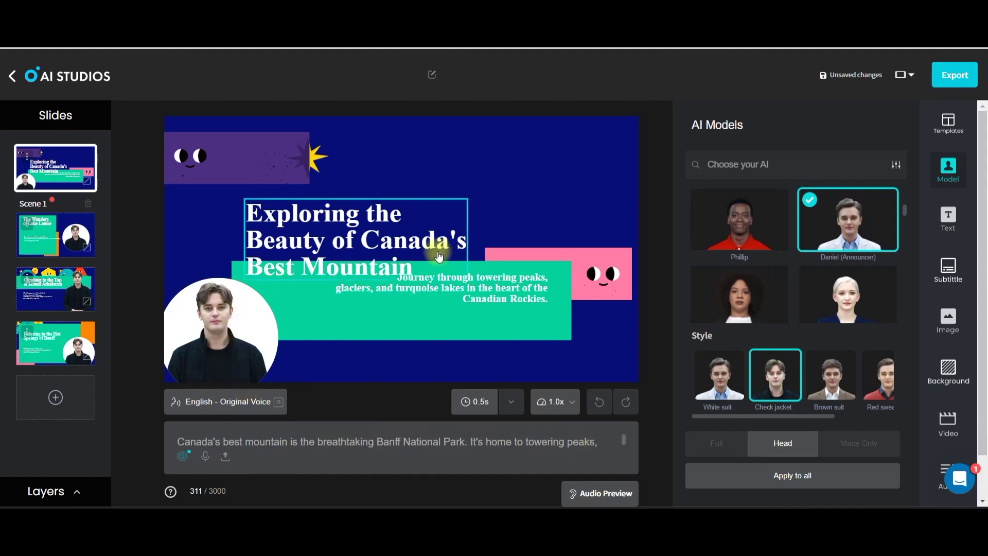
# Move Scene 1's title to the top-left, subtitle left, and avatar circle to the bottom-right
pyautogui.moveTo(422, 253); pyautogui.dragTo(354, 226)
pyautogui.moveTo(236, 337); pyautogui.dragTo(571, 203)
pyautogui.moveTo(530, 299); pyautogui.dragTo(366, 313)
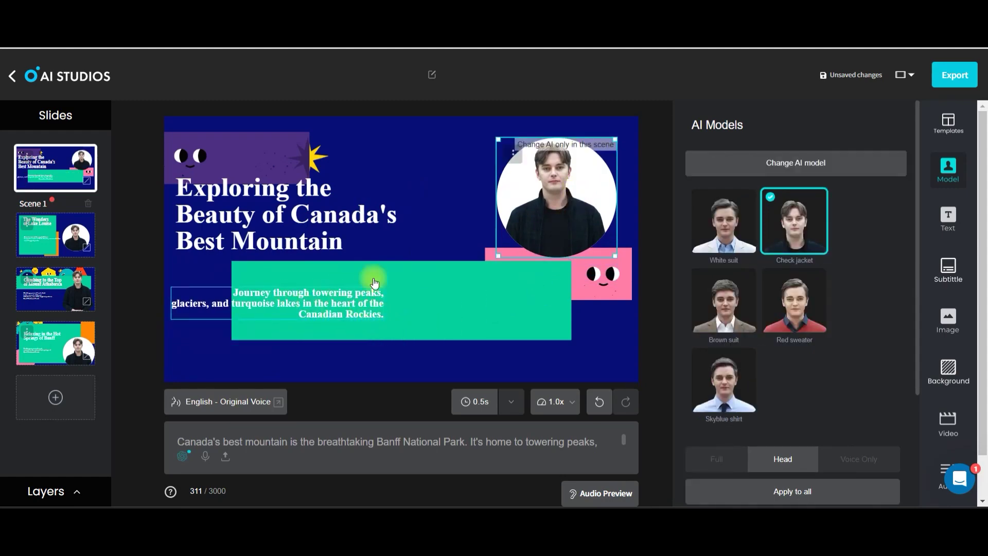
pyautogui.click(380, 137)
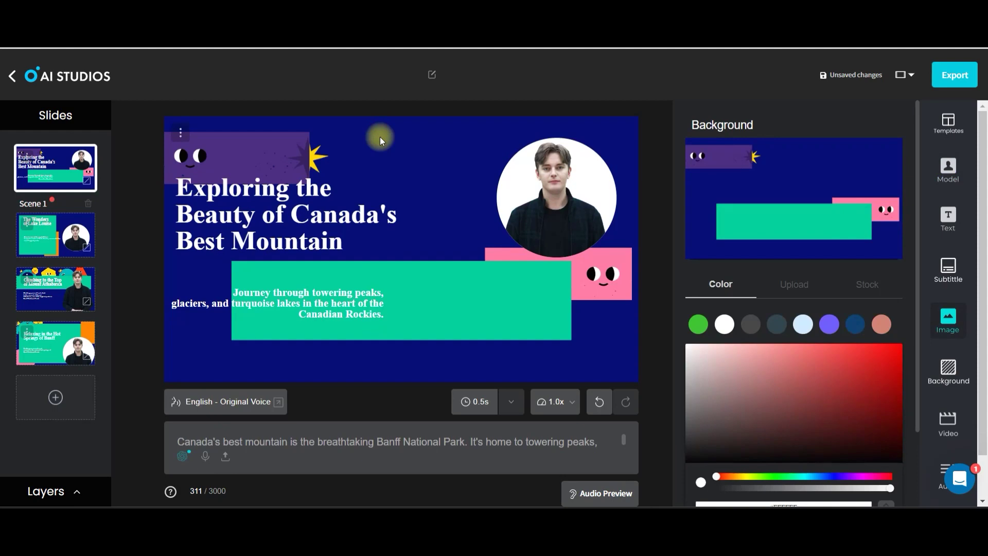
pyautogui.click(547, 182)
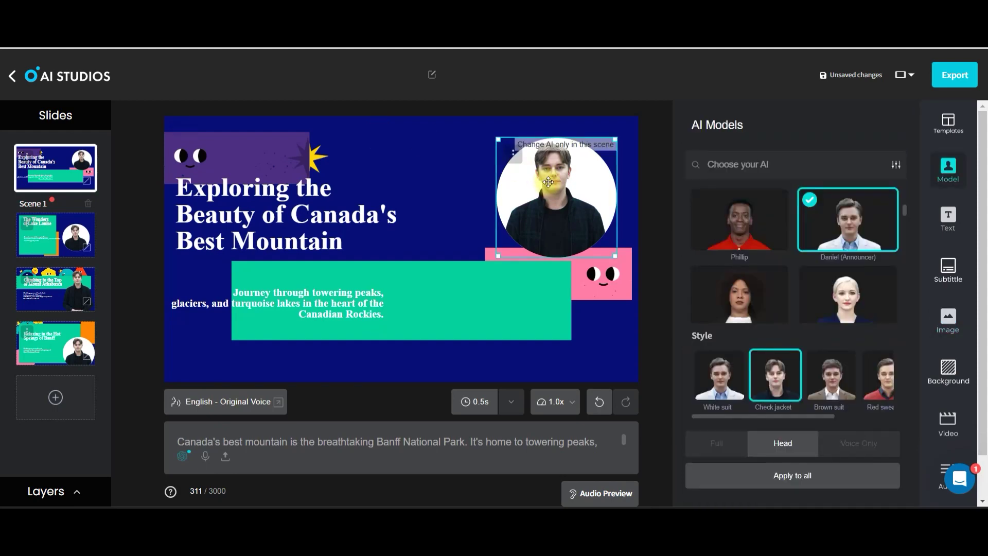
pyautogui.moveTo(550, 181); pyautogui.dragTo(563, 306)
pyautogui.click(257, 202)
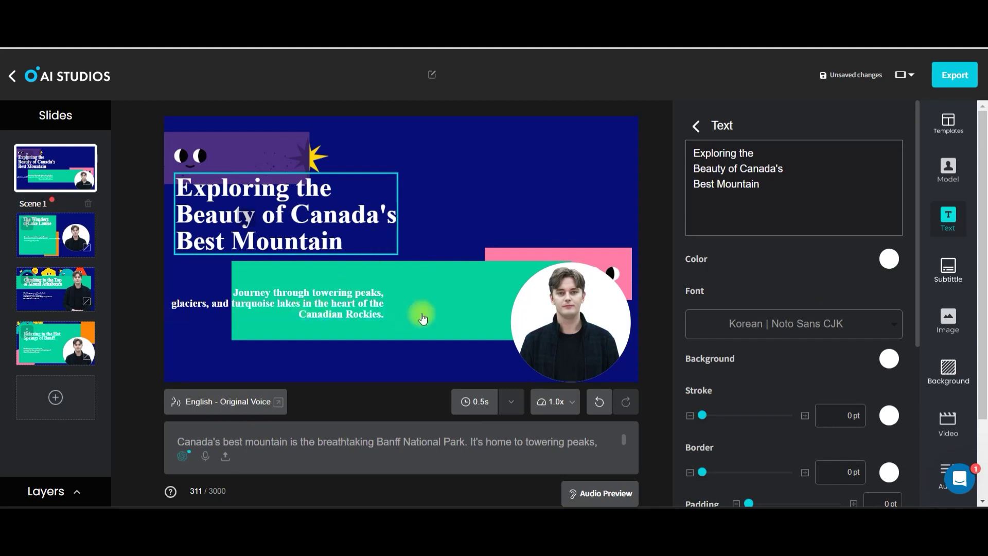
# Set the Scene 1 subtitle to colour #090909 in SweiSpringCJKsc-Regular font
pyautogui.click(309, 315)
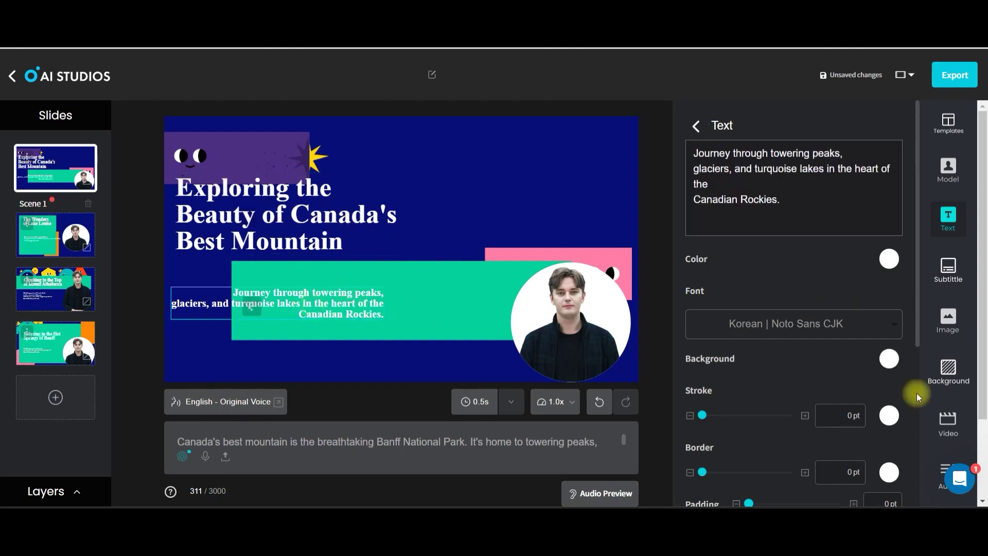
pyautogui.click(889, 259)
pyautogui.click(688, 393)
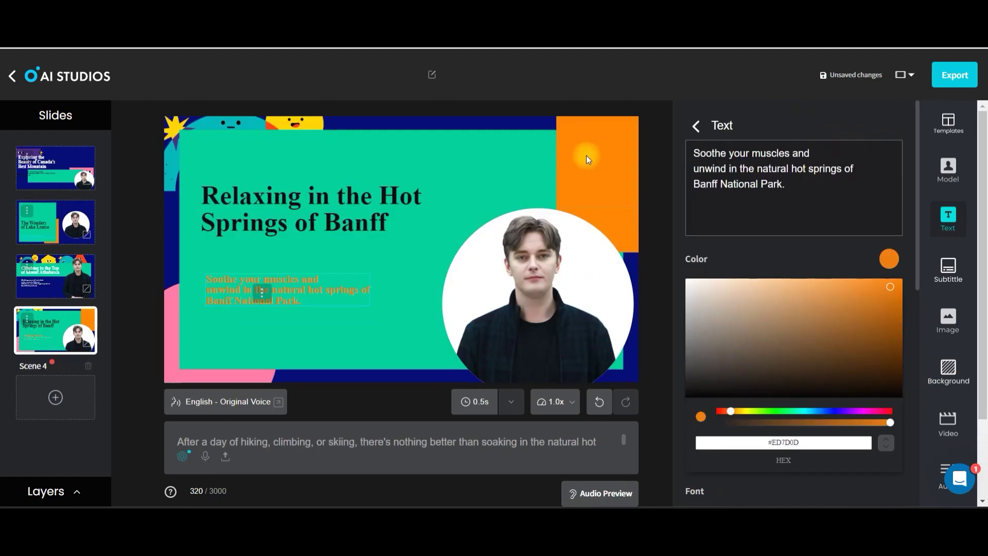
pyautogui.click(71, 169)
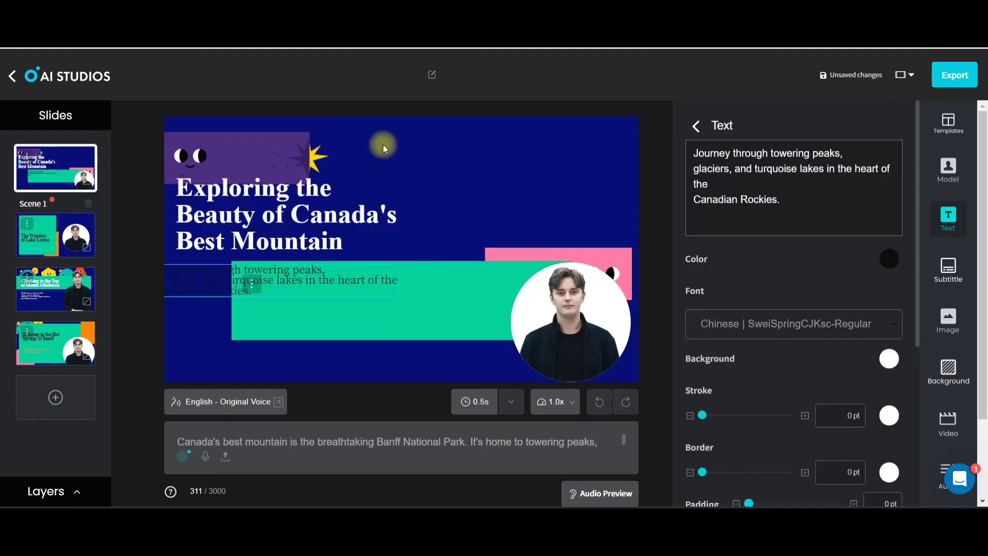
pyautogui.click(384, 143)
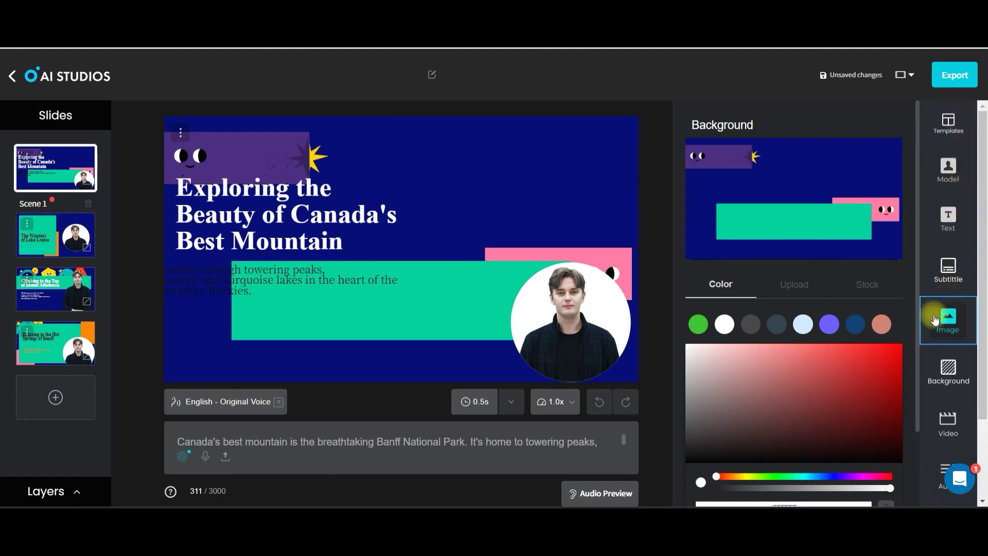
# Apply a blue world-map stock background to Scene 1 and a glowing planet to Scene 4
pyautogui.scroll(-2, 876, 192)
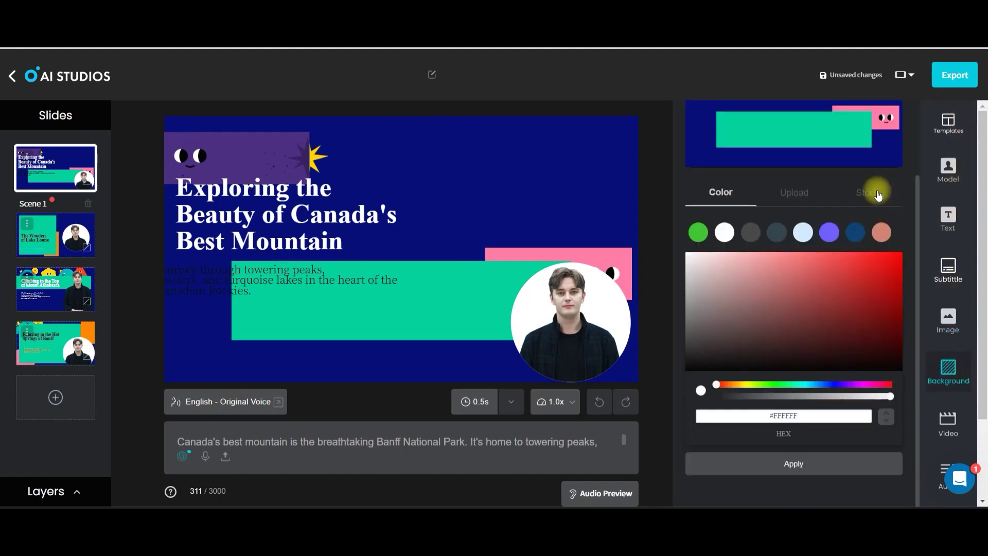
pyautogui.click(875, 192)
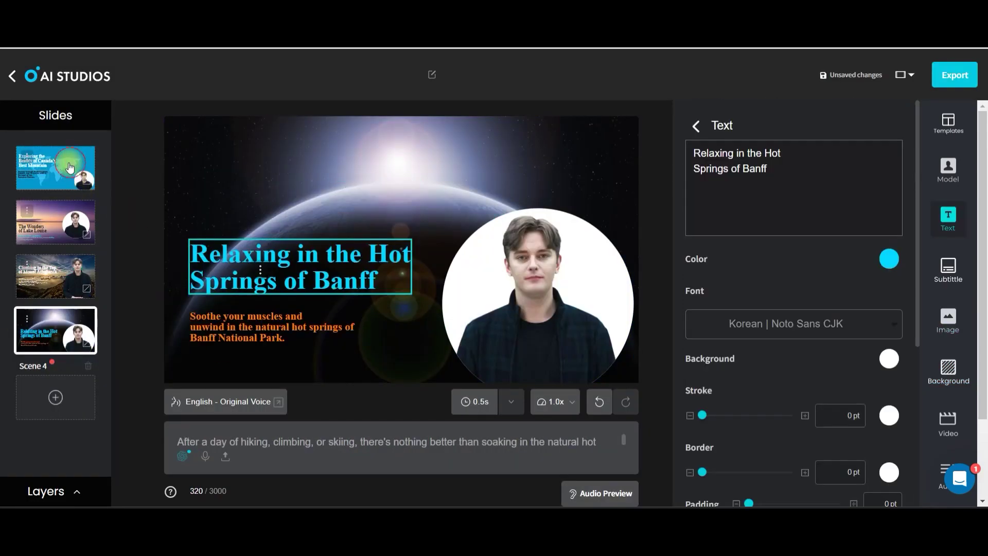
pyautogui.click(71, 168)
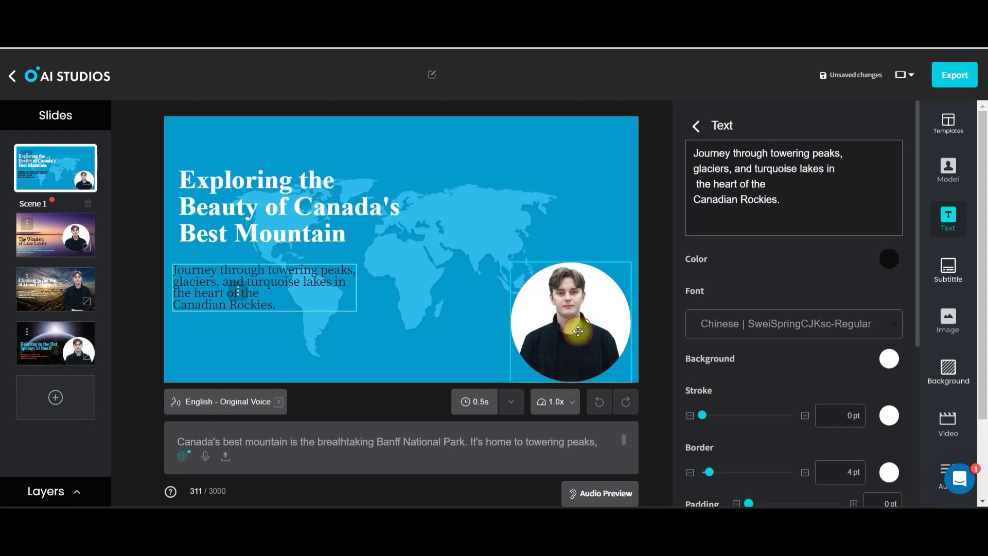
pyautogui.click(579, 331)
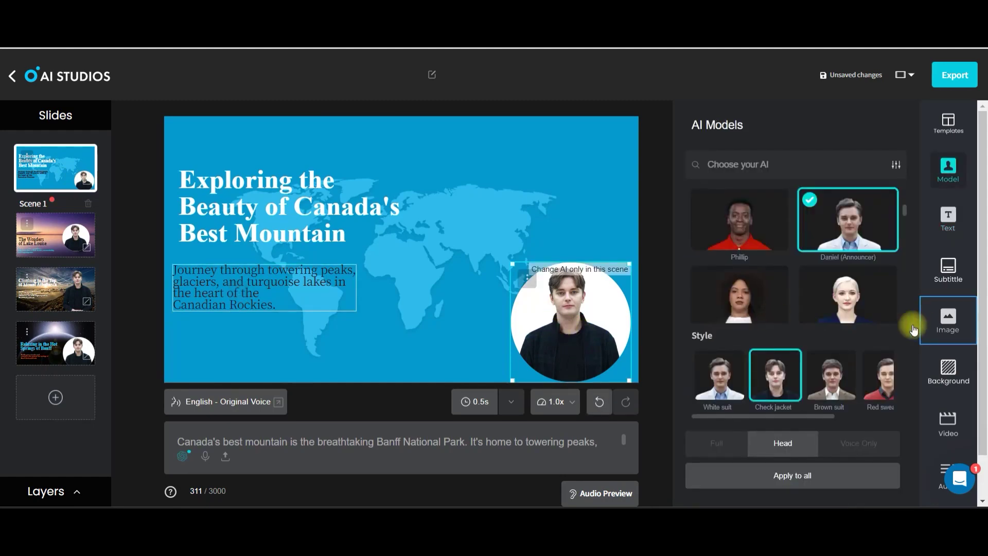
# Switch every scene's presenter to the full-body JeonDaIn (Teacher) avatar in a black dress
pyautogui.scroll(-5, 816, 280)
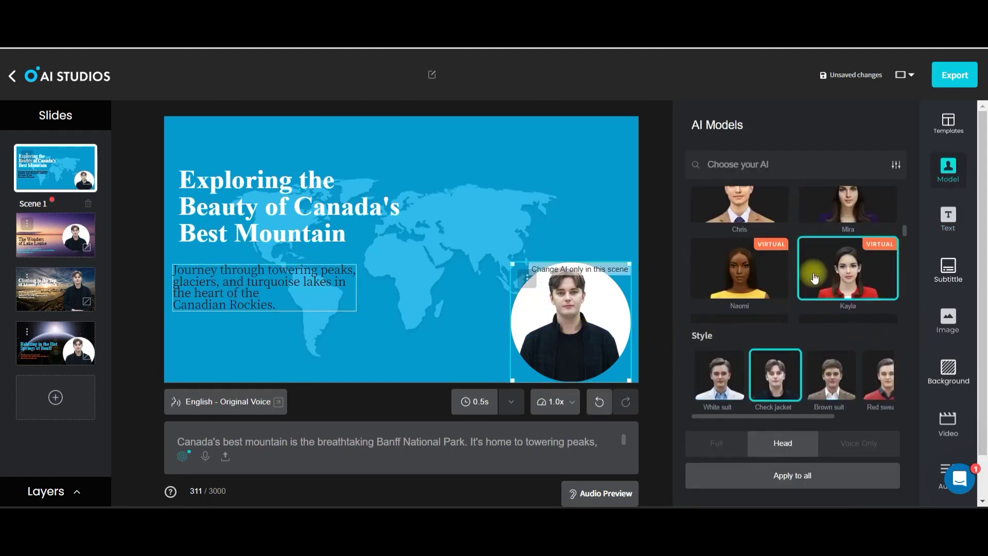
pyautogui.click(857, 290)
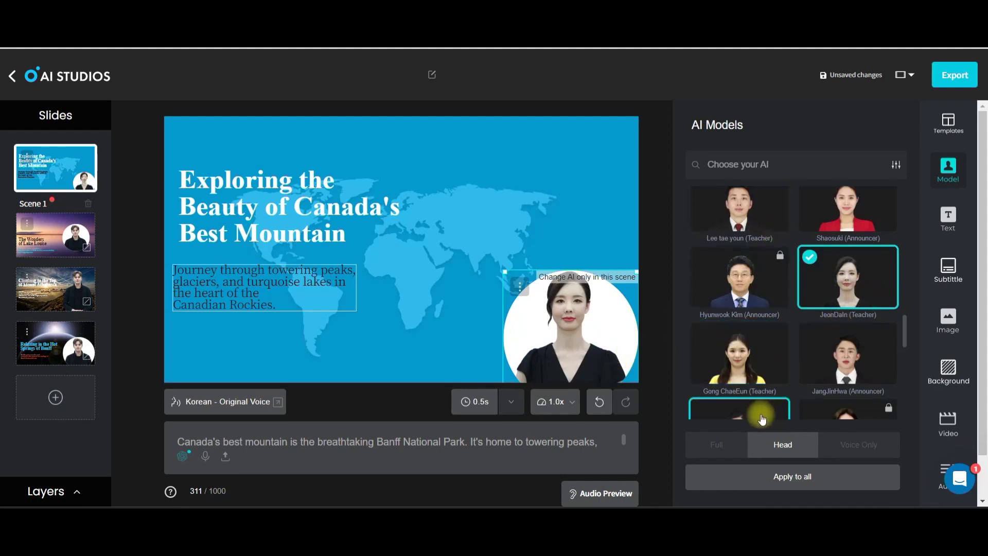
pyautogui.click(721, 447)
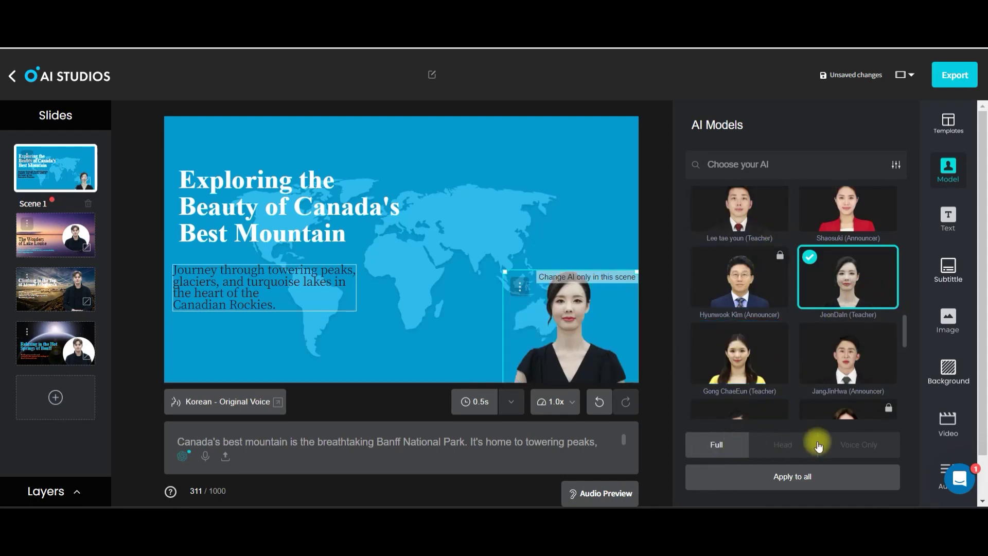
pyautogui.click(591, 356)
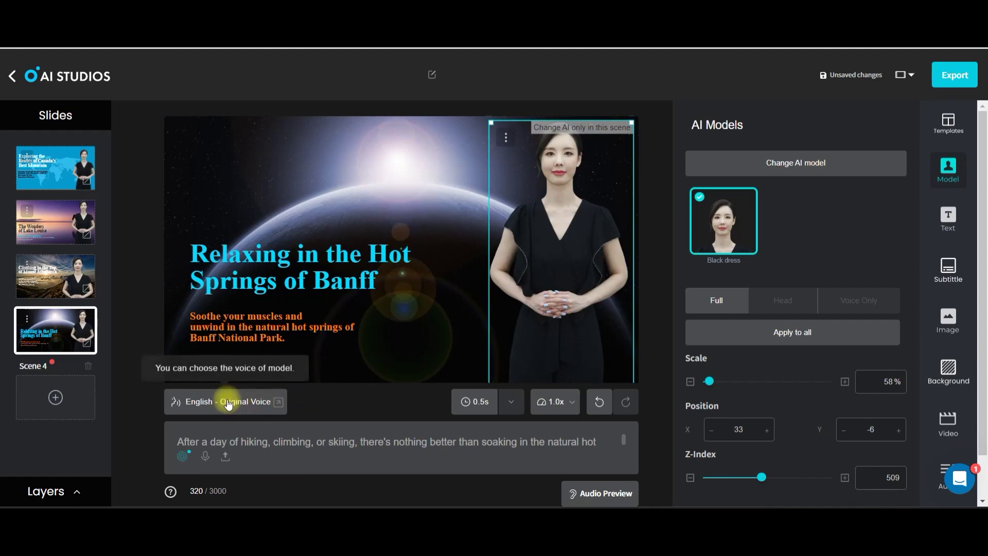
pyautogui.click(229, 403)
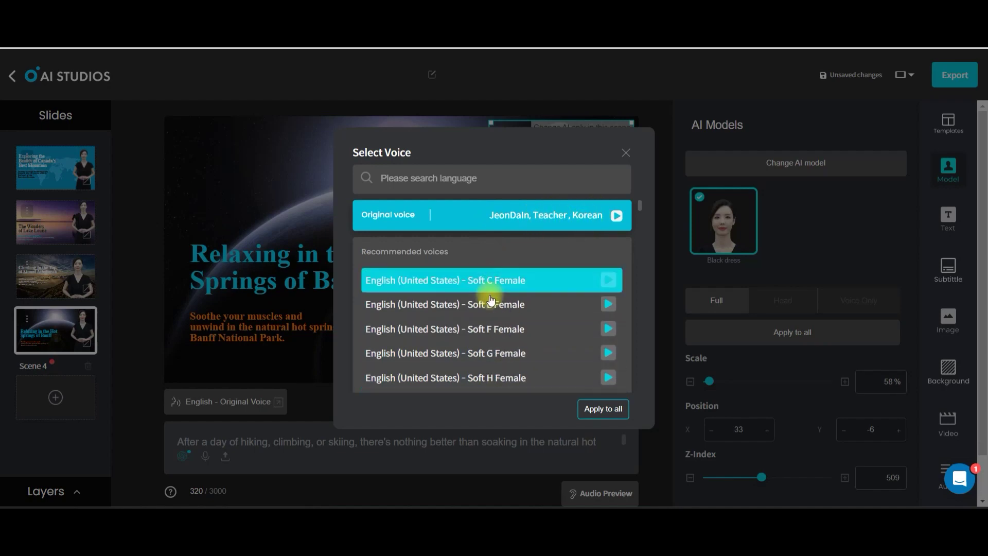
# Choose the English (United States) – Soft G Female voice and apply it to all scenes
pyautogui.click(492, 355)
pyautogui.click(356, 407)
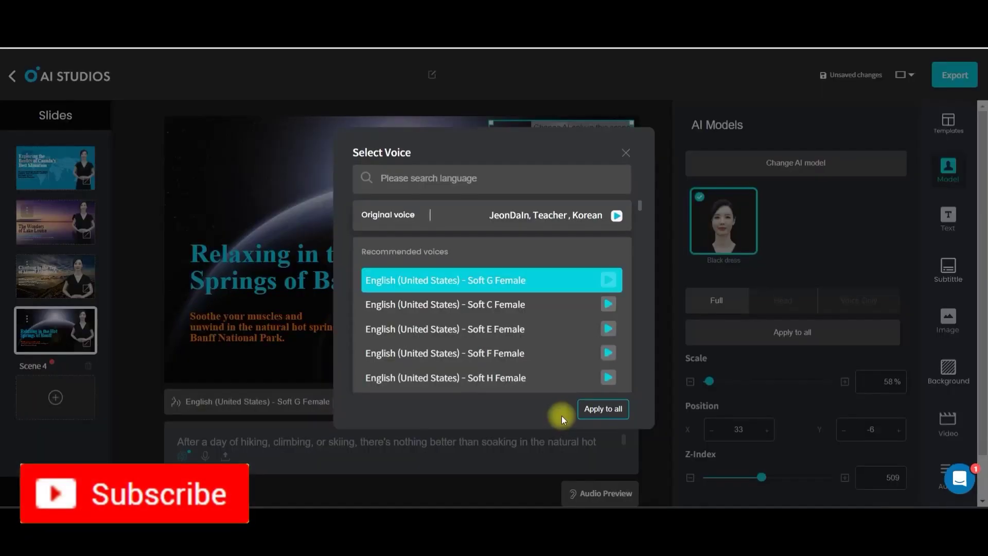
pyautogui.click(603, 409)
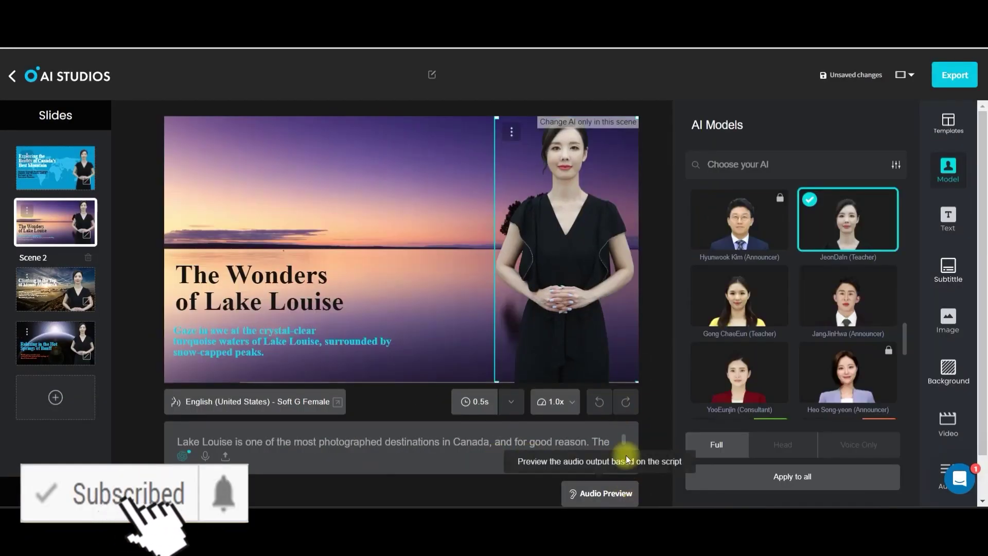
# Generate and play the 20.4-second audio preview of Scene 1's Canada mountain script, then pause it
pyautogui.scroll(-2, 624, 453)
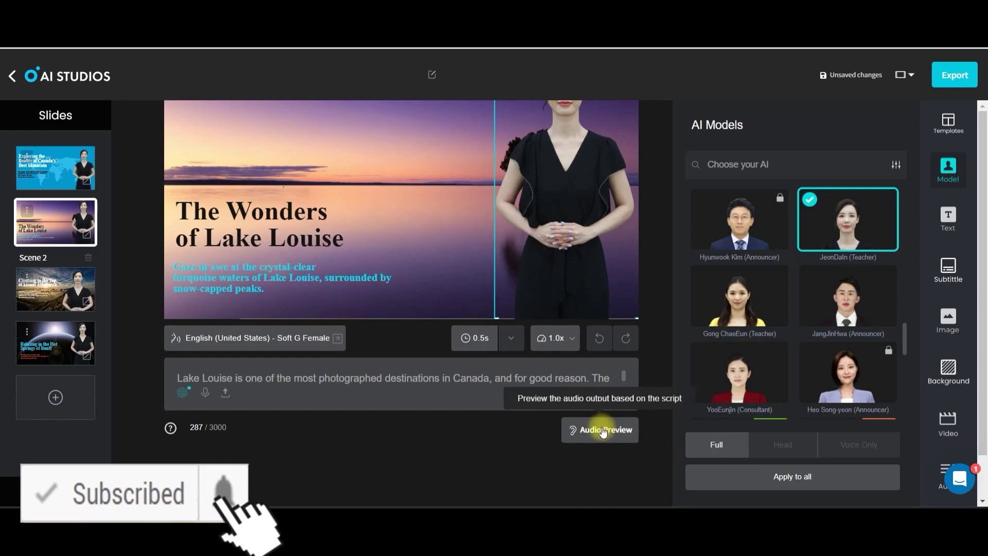
pyautogui.click(60, 173)
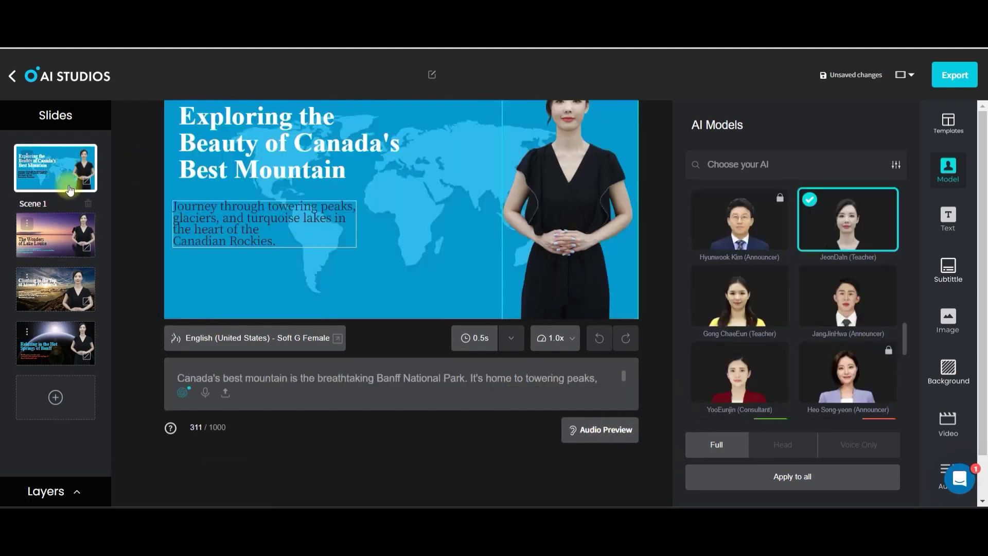
pyautogui.click(604, 432)
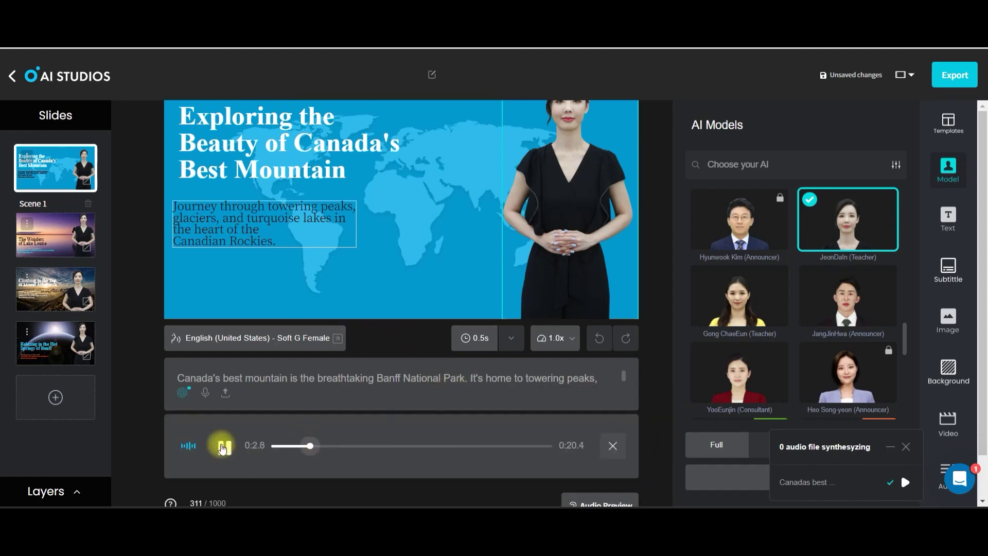
pyautogui.click(222, 448)
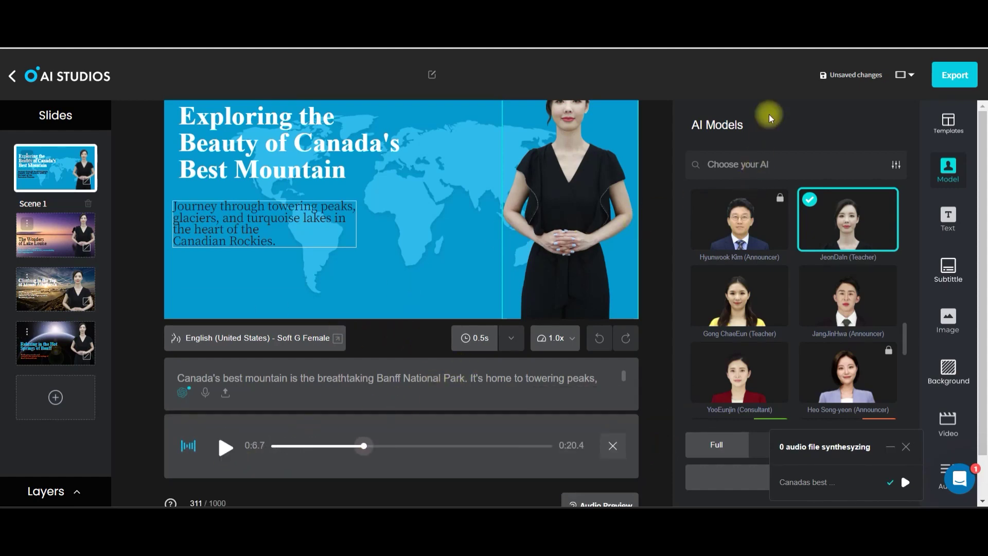